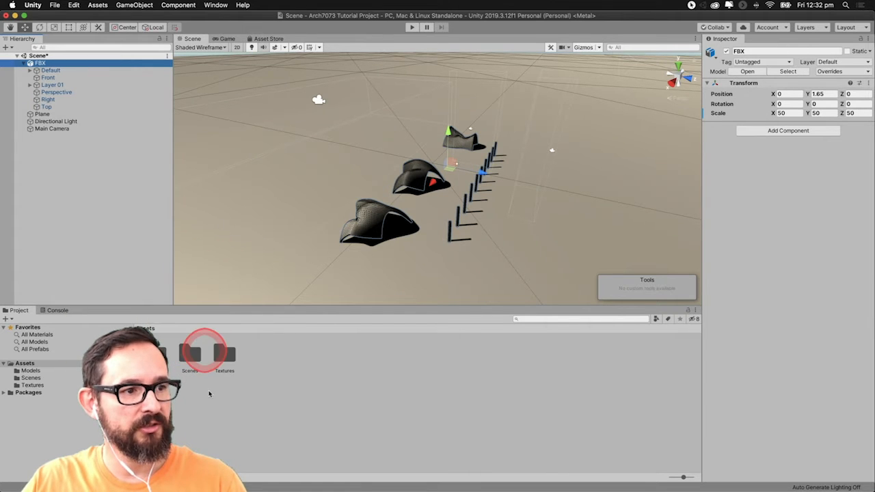
Step: Rename the Textures folder in the project's Assets to Materials
left_click(225, 362)
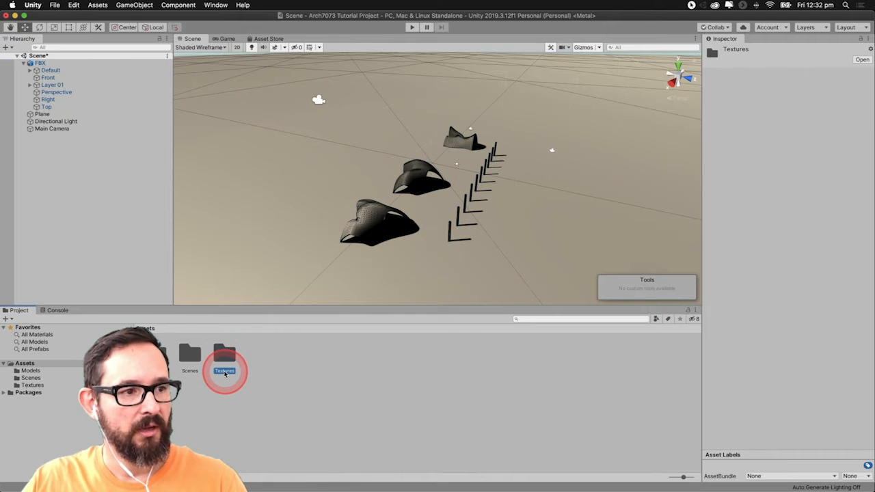
left_click(223, 371)
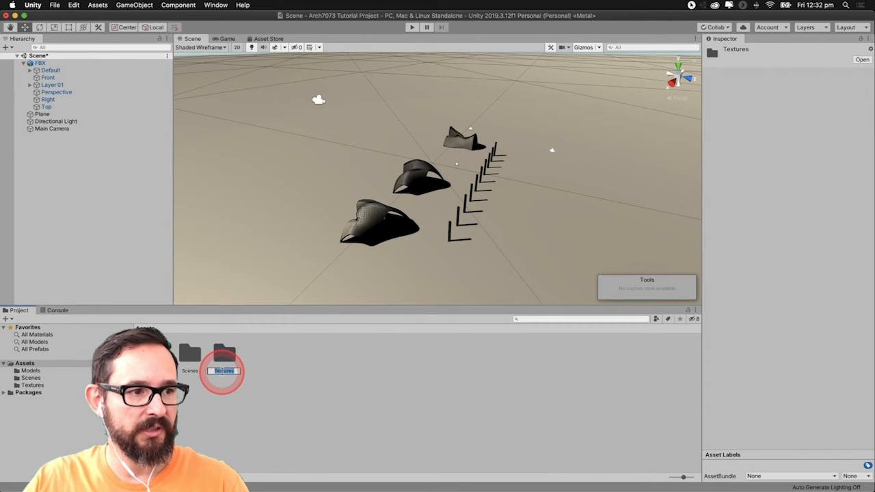
type("Materials")
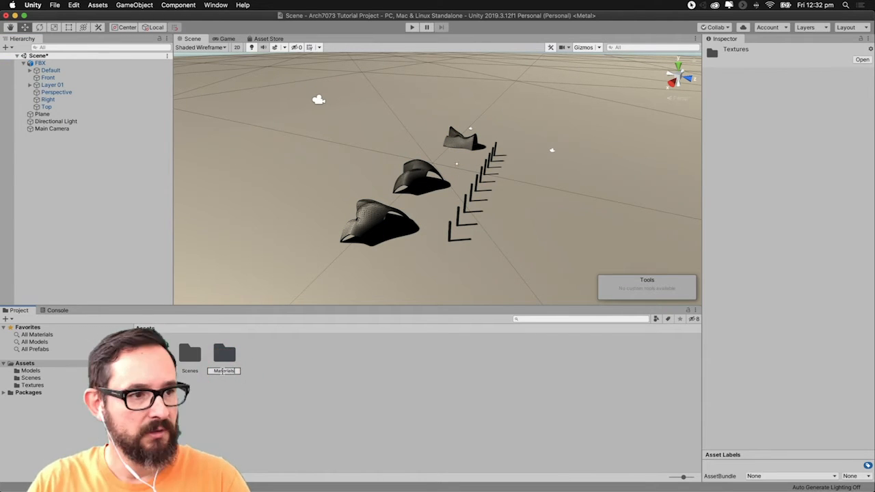
left_click(316, 428)
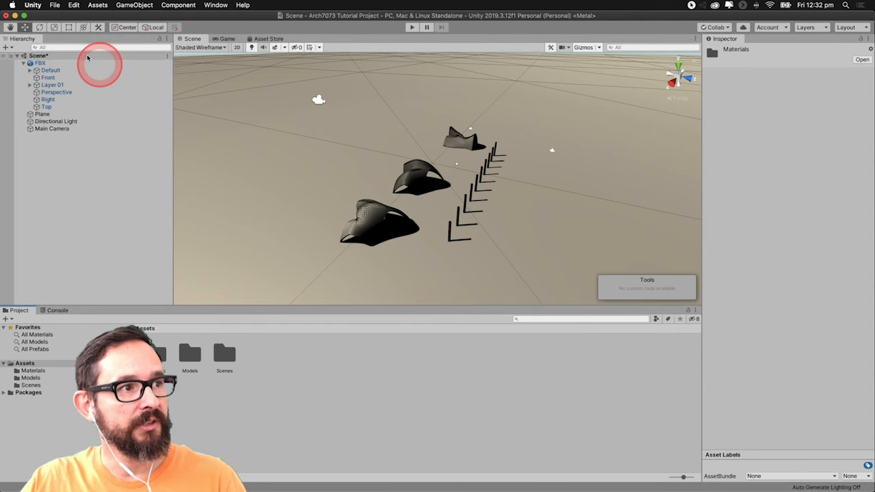
Step: Hide the whole scene and show it again, and do the same with the FBX object
left_click(4, 58)
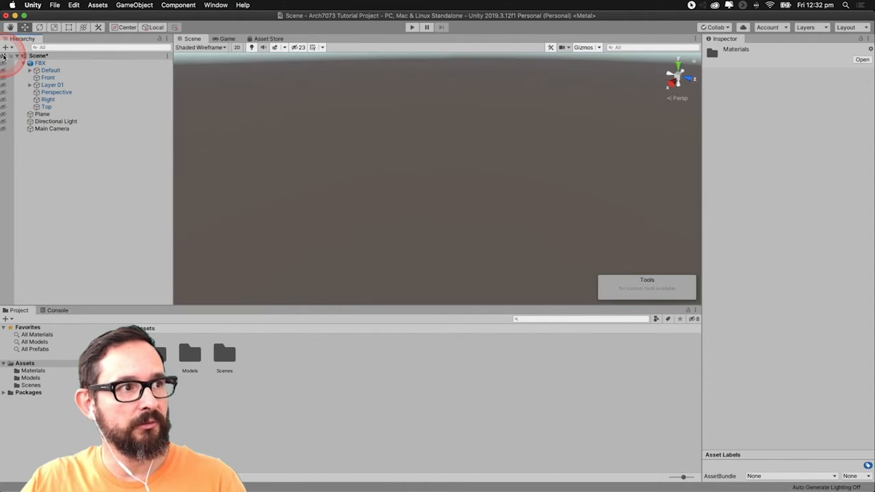
left_click(3, 57)
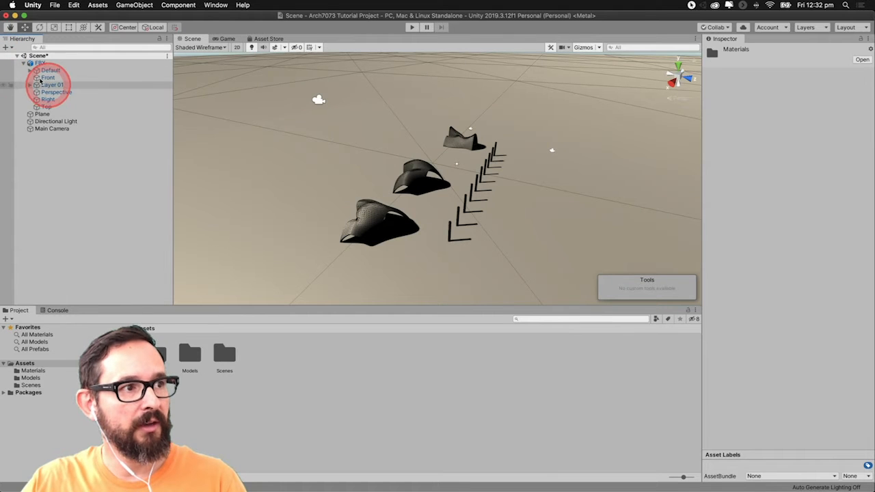
left_click(4, 64)
left_click(3, 63)
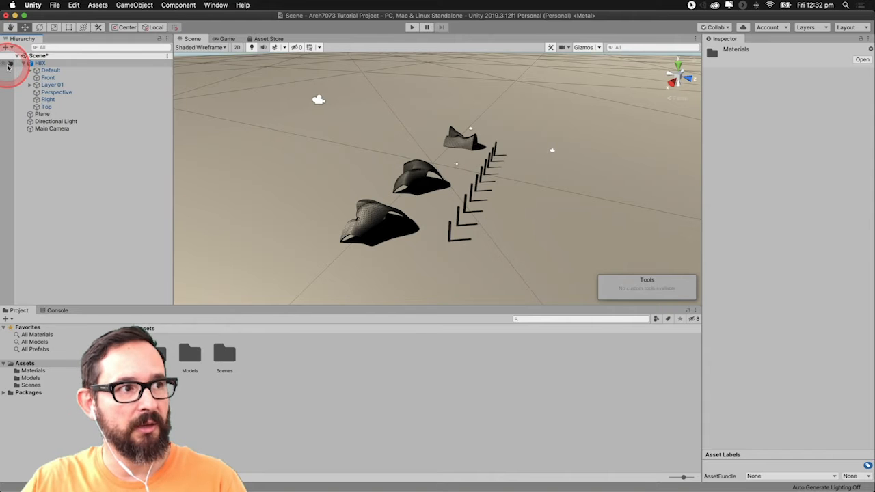
Step: Disable scene picking for the FBX object, try selecting its geometry in the scene, and re-enable picking
left_click(10, 63)
left_click(493, 176)
left_click(581, 188)
left_click(433, 186)
left_click(427, 176)
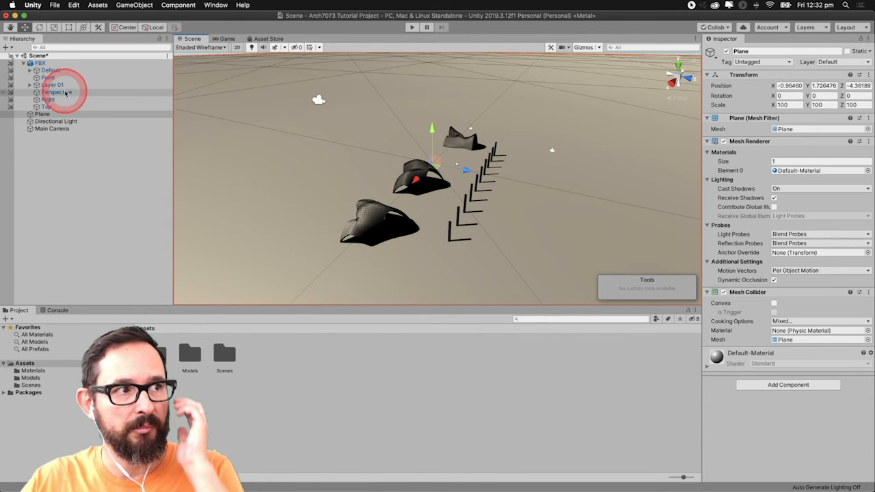
left_click(11, 64)
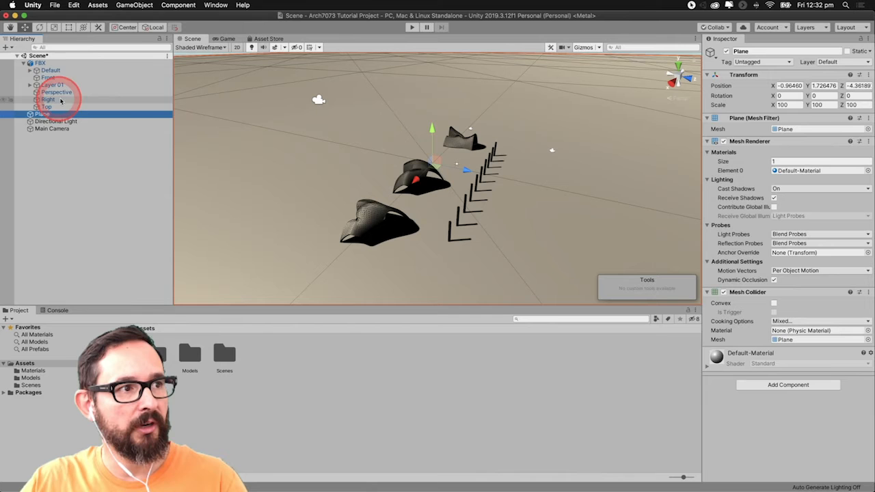
Step: Rename the FBX object in the scene hierarchy to Buiding
left_click(44, 64)
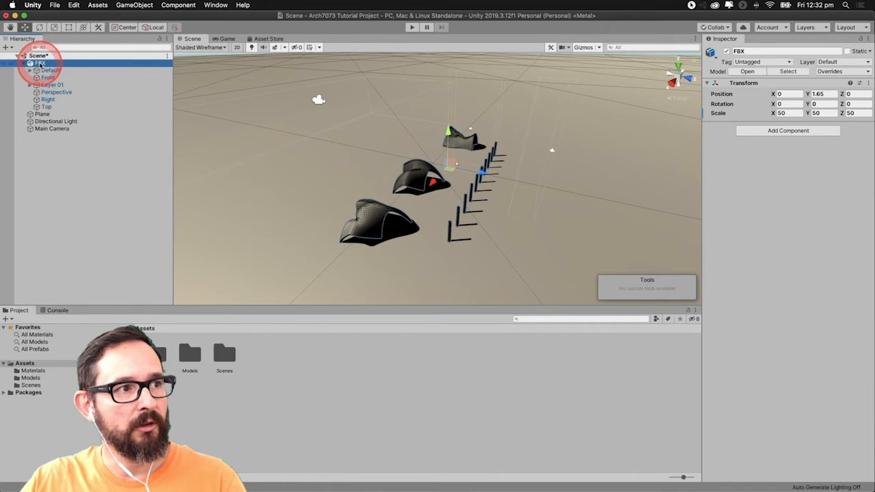
left_click(40, 63)
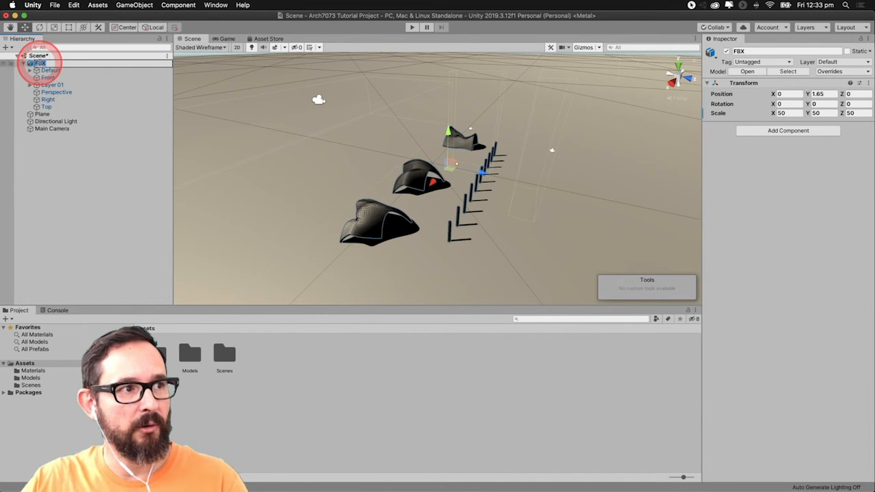
type("Model")
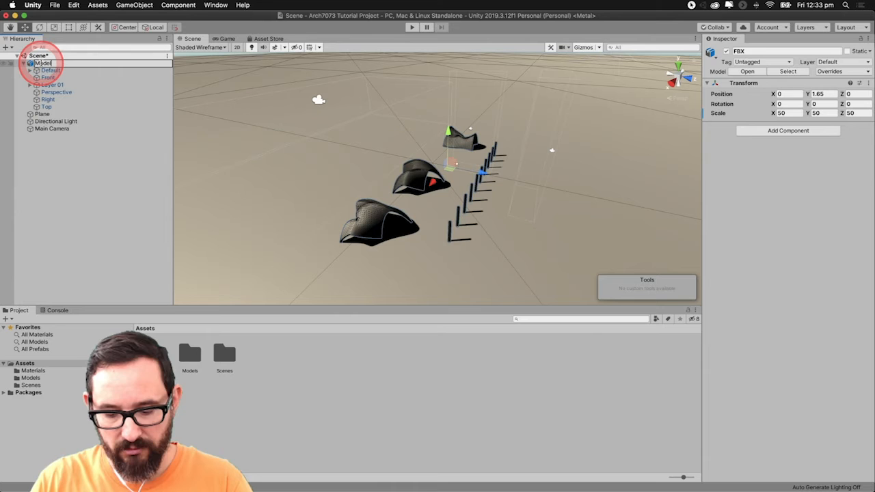
key("BackSpace")
key("BackSpace")
key("BackSpace")
key("BackSpace")
key("BackSpace")
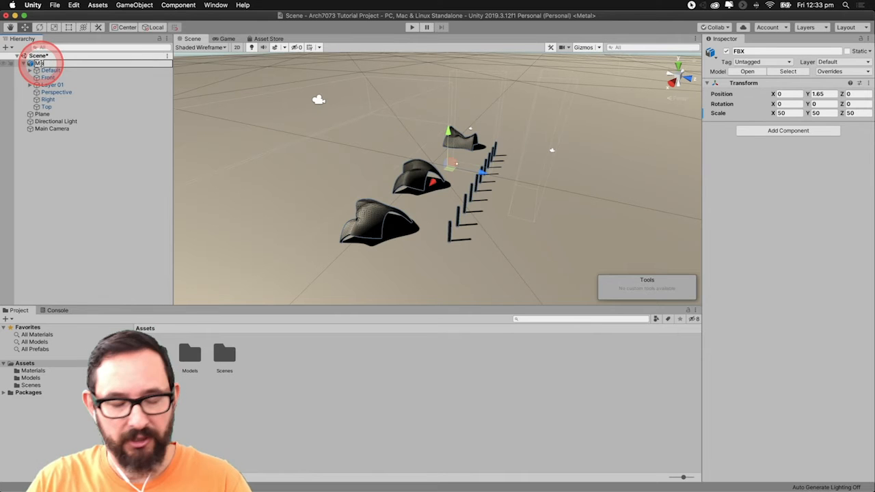
type("Building")
left_click(44, 225)
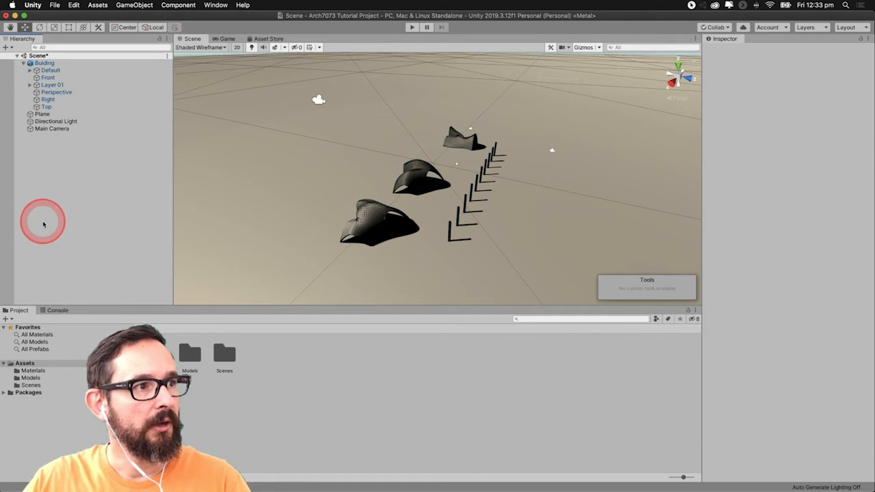
Step: Examine the Buiding model in the scene and check which pieces of geometry belong to its Default group
left_click(45, 63)
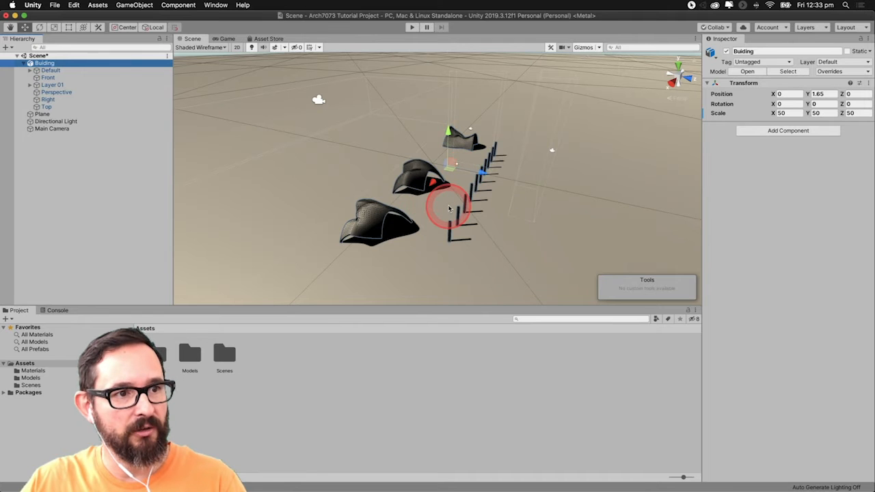
scroll(449, 209, "up", 8)
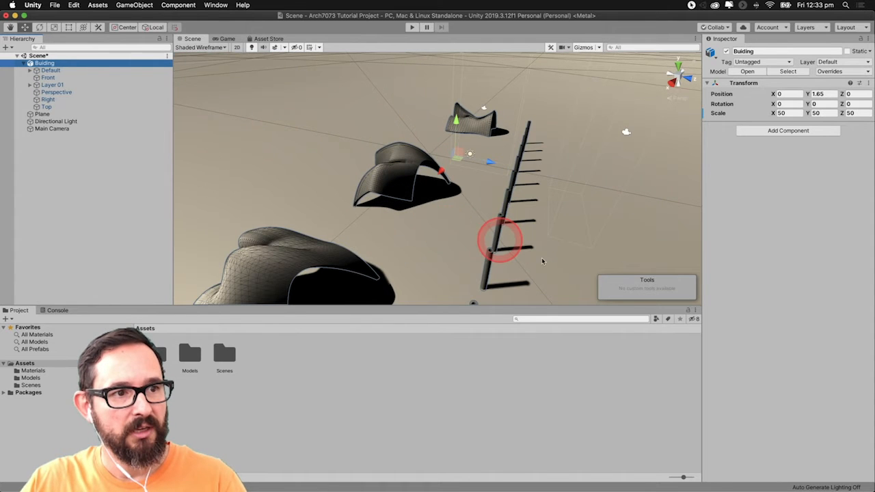
left_click_drag(533, 233, 591, 207, "alt")
mouse_move(341, 201)
middle_mouse_down()
mouse_move(375, 194)
mouse_move(355, 201)
middle_mouse_up()
left_click(593, 224)
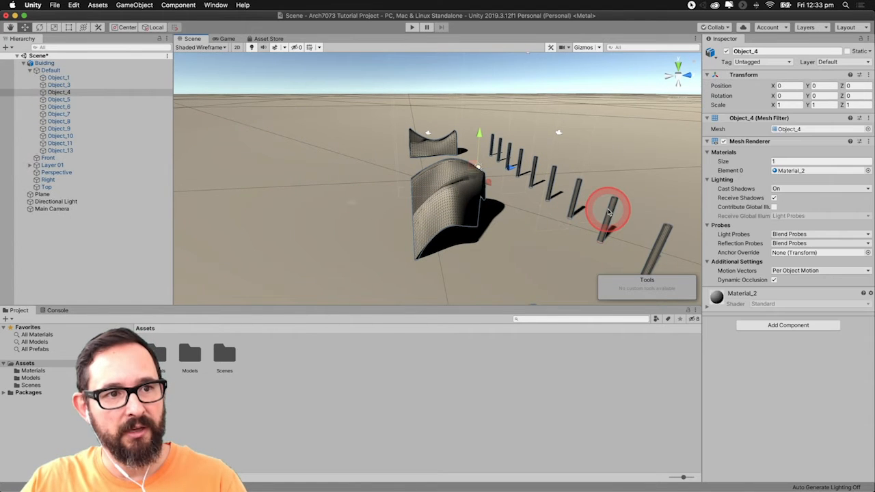
left_click(446, 196)
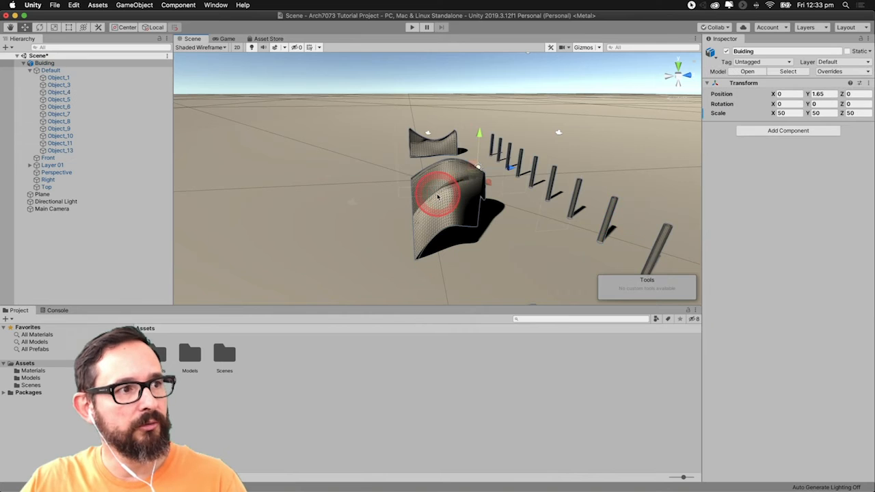
left_click(31, 70)
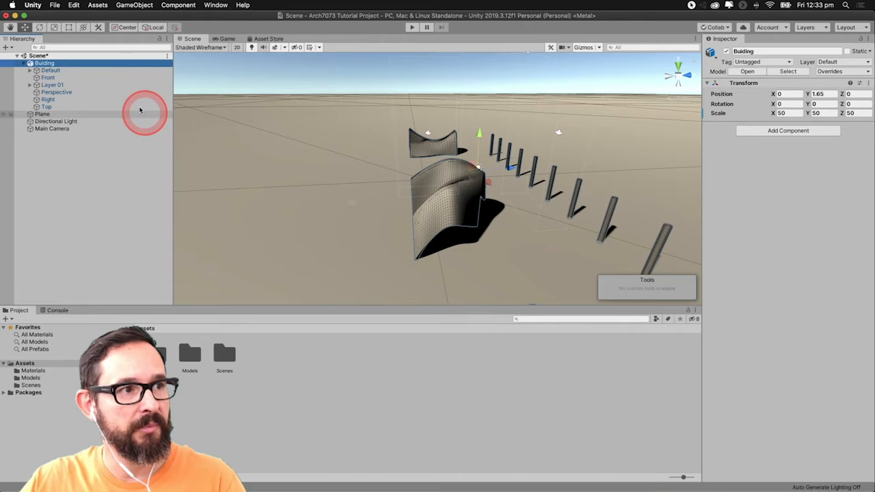
left_click(31, 71)
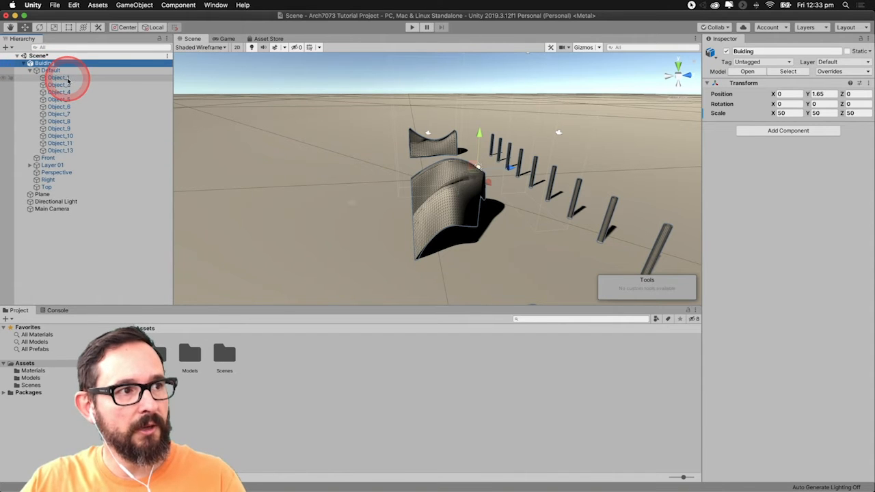
left_click(61, 91)
left_click(59, 99)
left_click(58, 143)
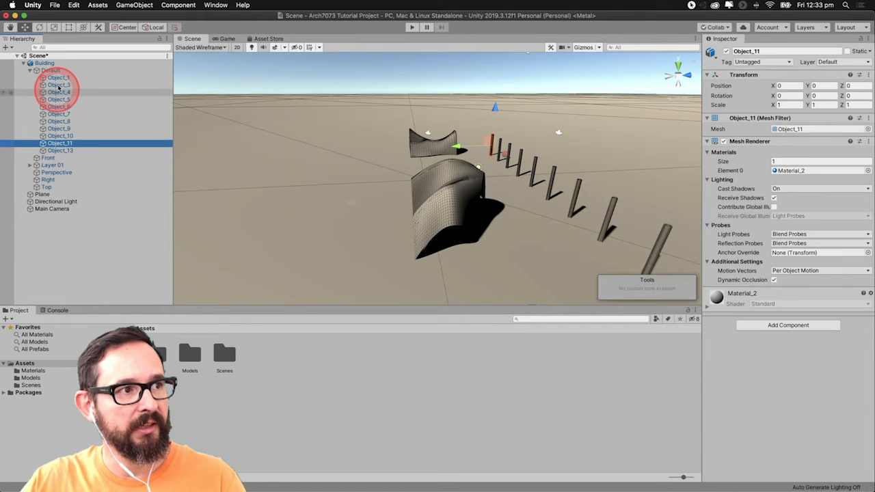
Step: Check the two objects in Layer 01 and try to move Object_12 out of it, directly under Buiding
left_click(31, 71)
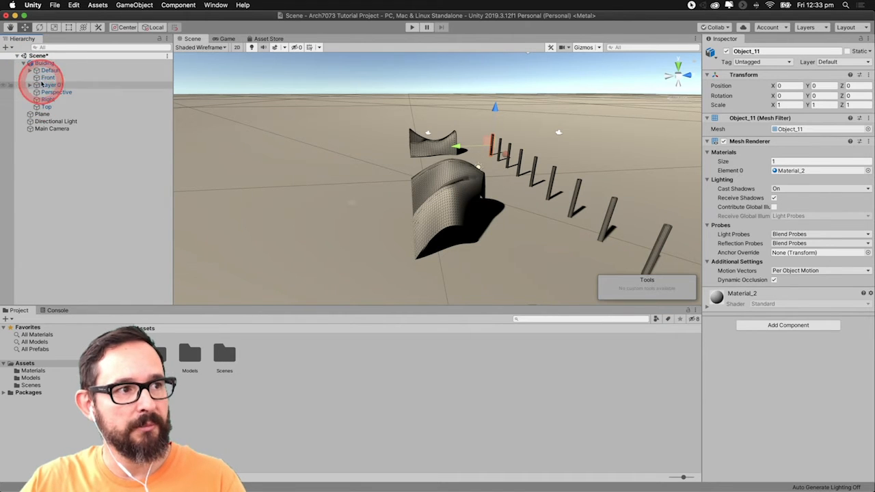
left_click(30, 85)
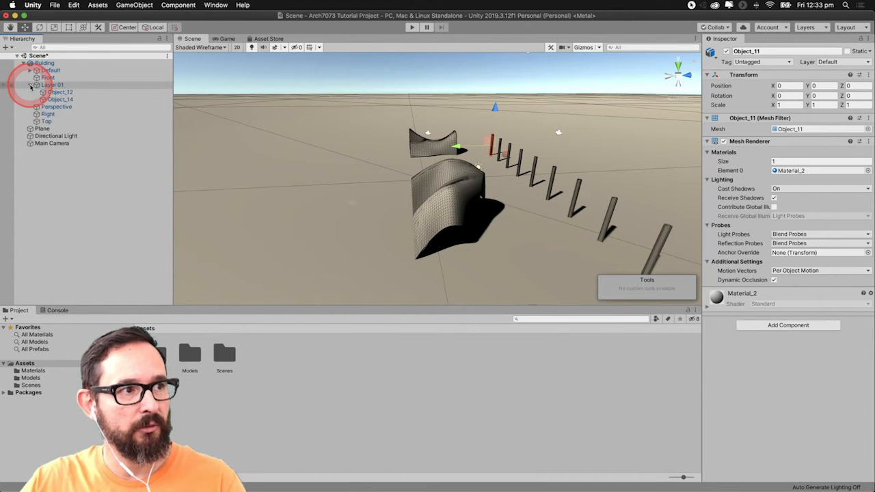
left_click(60, 92)
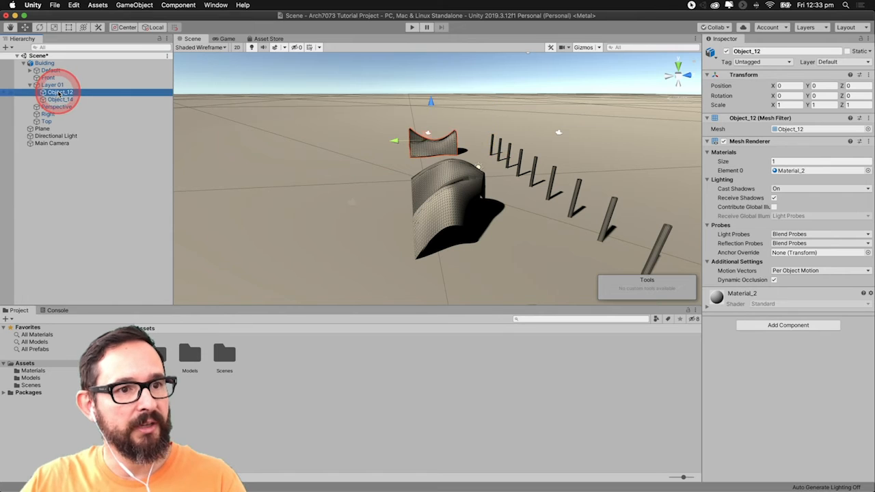
left_click(59, 100)
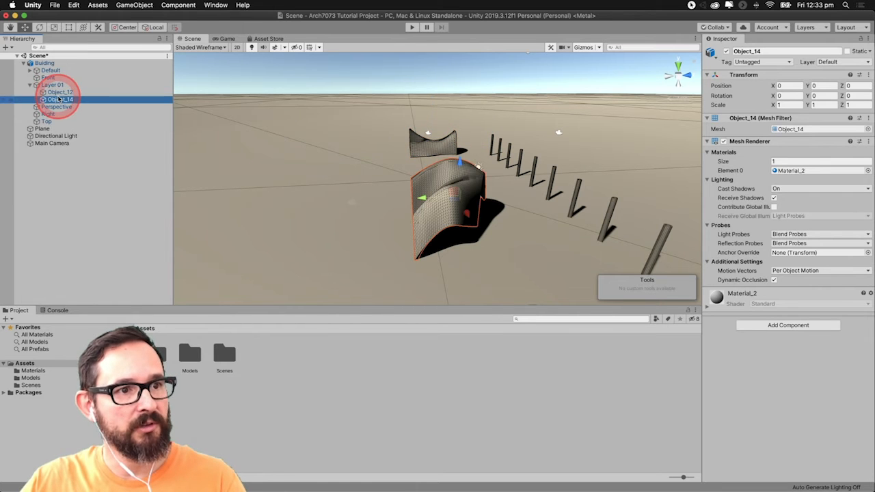
left_click_drag(56, 94, 42, 63)
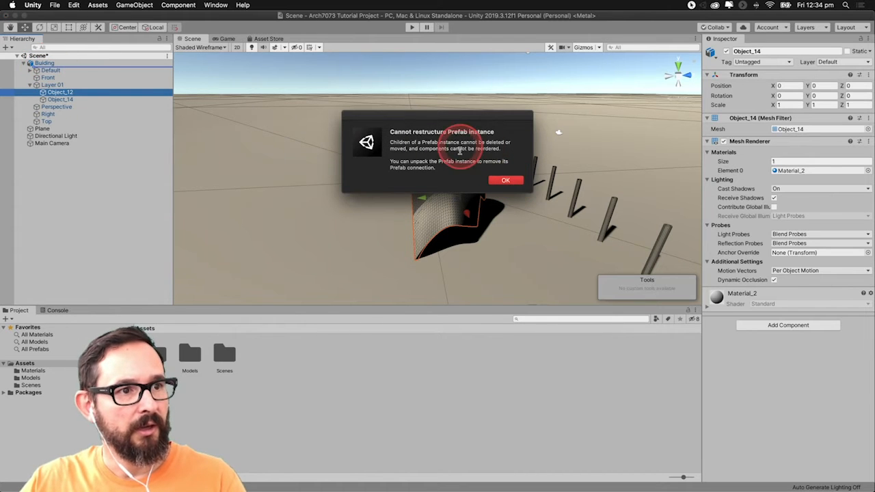
left_click(506, 181)
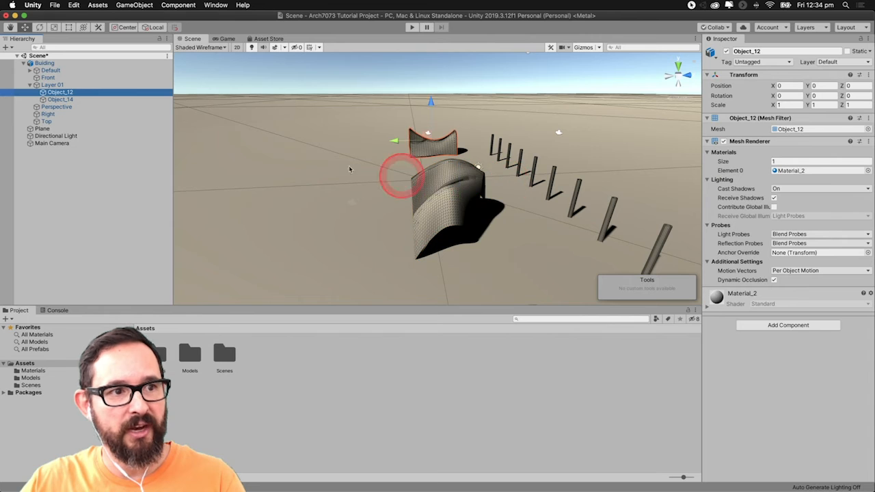
Step: Unpack the Buiding prefab instance one level to remove its prefab connection
left_click(47, 63)
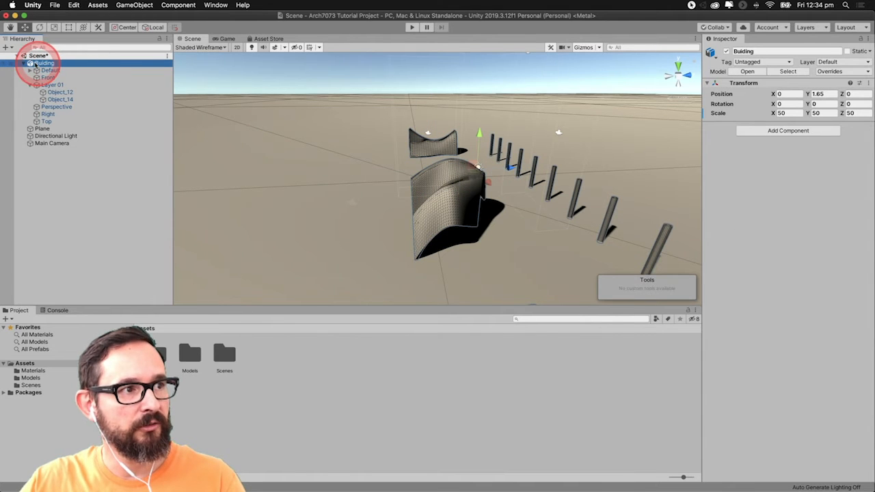
left_click(23, 63)
left_click(48, 64)
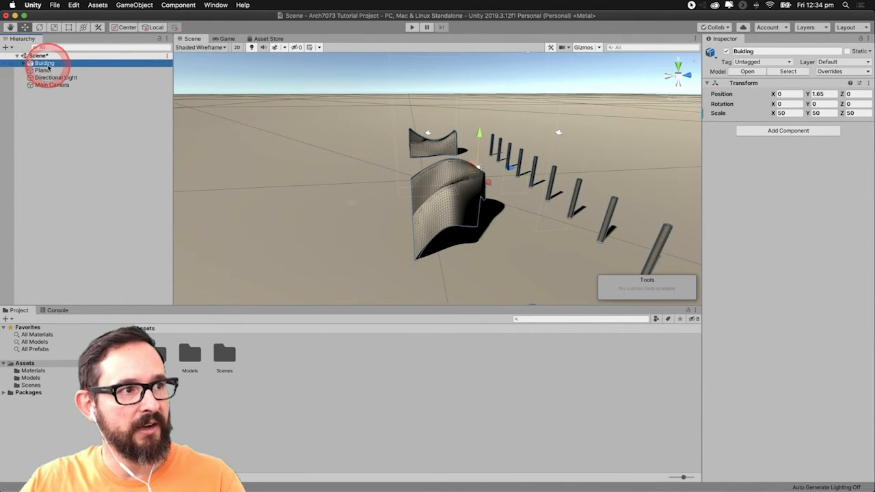
left_click(24, 63)
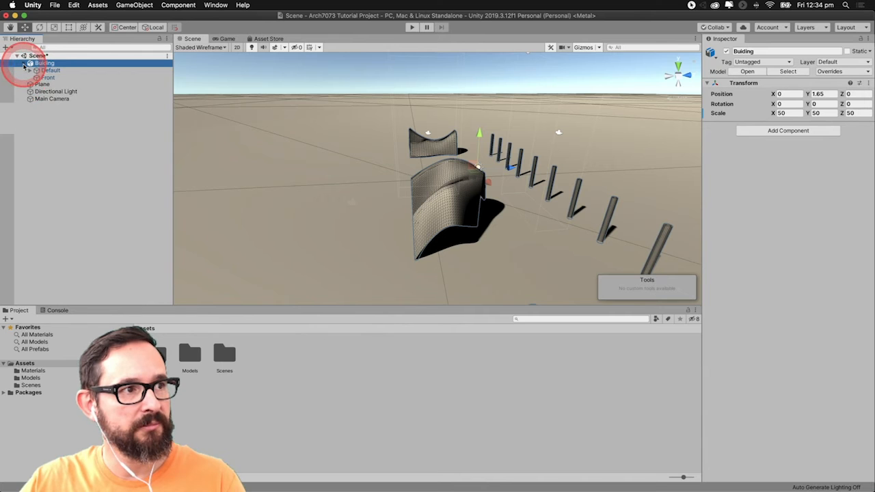
right_click(48, 65)
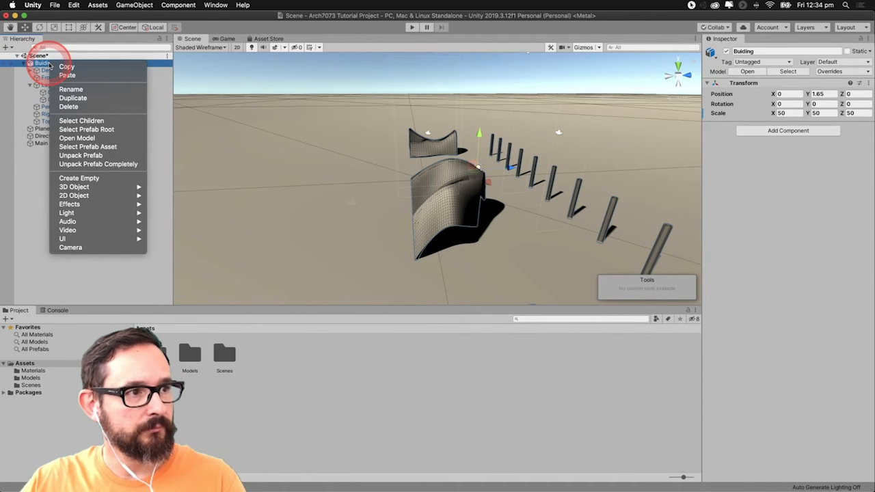
left_click(91, 155)
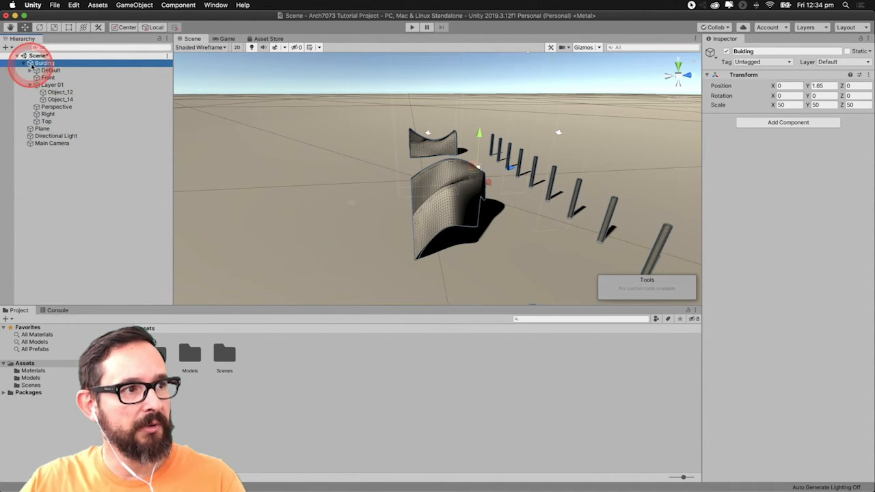
Step: Move Object_12 and Object_14 out of the Layer 01 group so they sit directly under Buiding
left_click(30, 71)
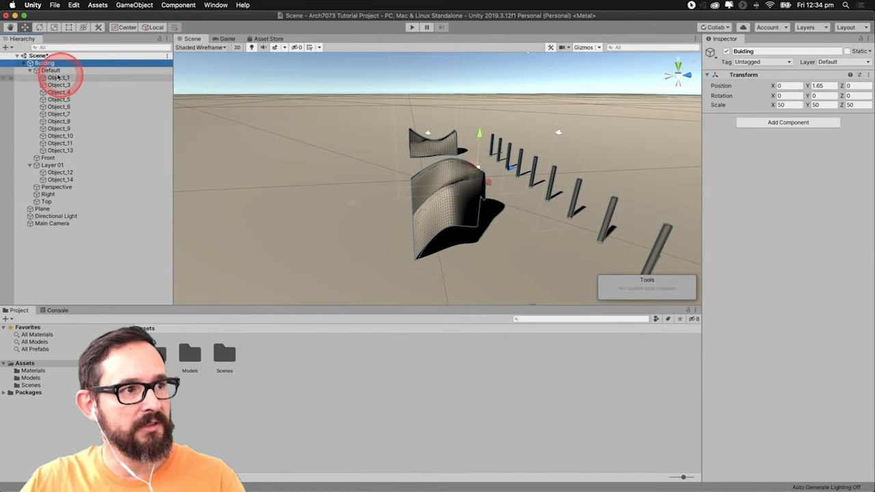
left_click(30, 71)
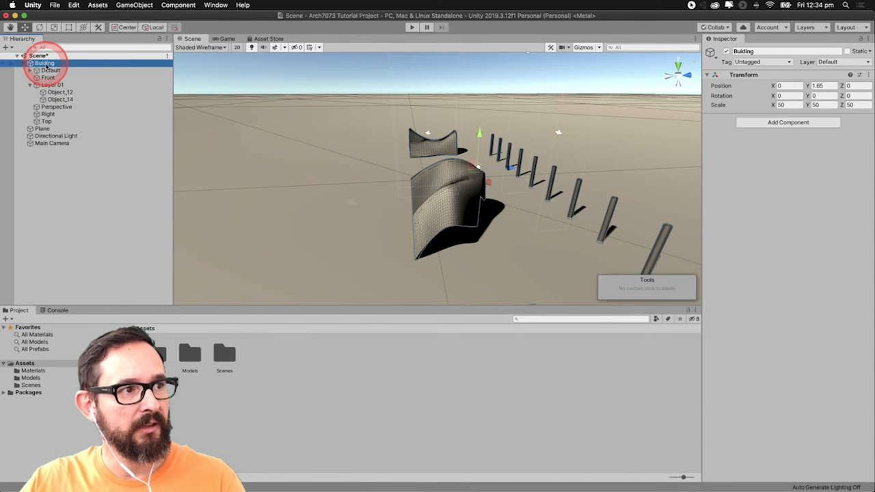
left_click(44, 63)
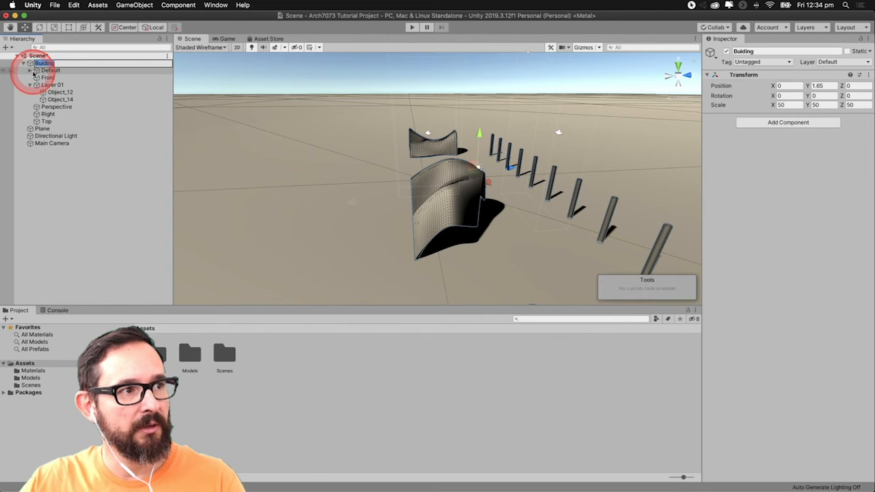
left_click(61, 92)
mouse_move(50, 81)
left_mouse_down()
mouse_move(37, 58)
mouse_move(43, 69)
left_mouse_up()
left_click_drag(57, 101, 59, 78)
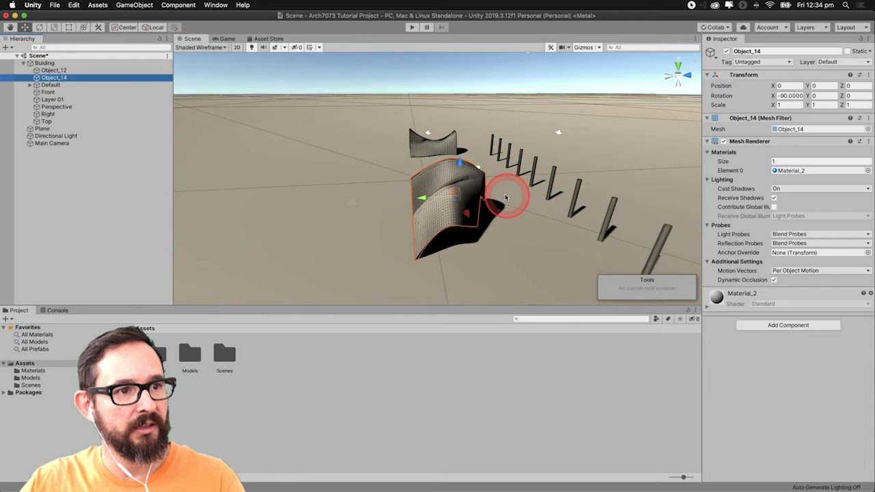
Step: Find the front curved shell in the Default group and move this Object_13 directly under Buiding
scroll(500, 197, "down", 6)
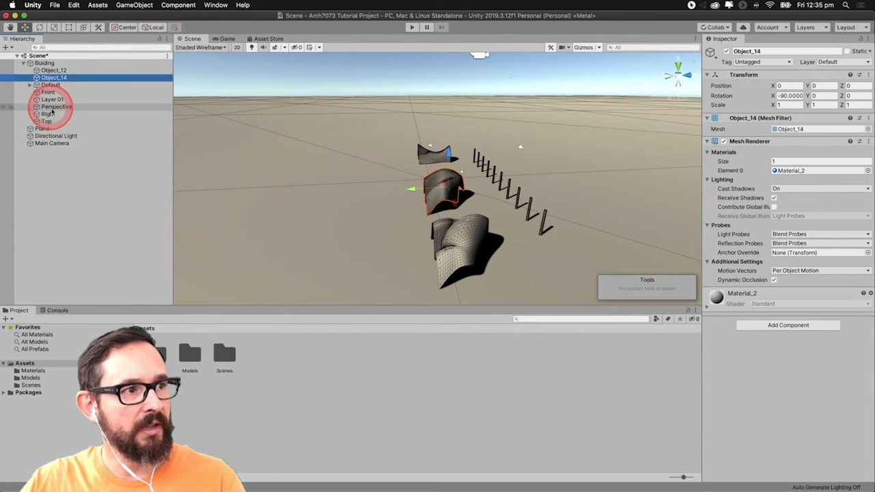
left_click(30, 85)
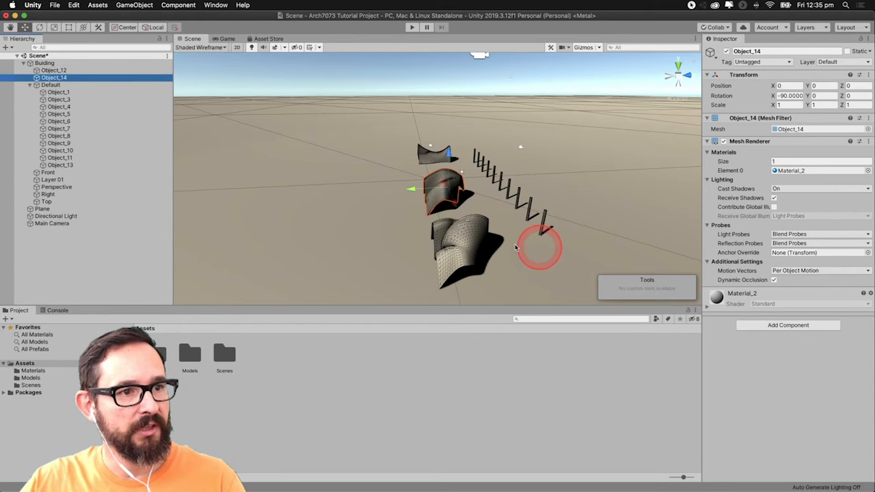
left_click(473, 236)
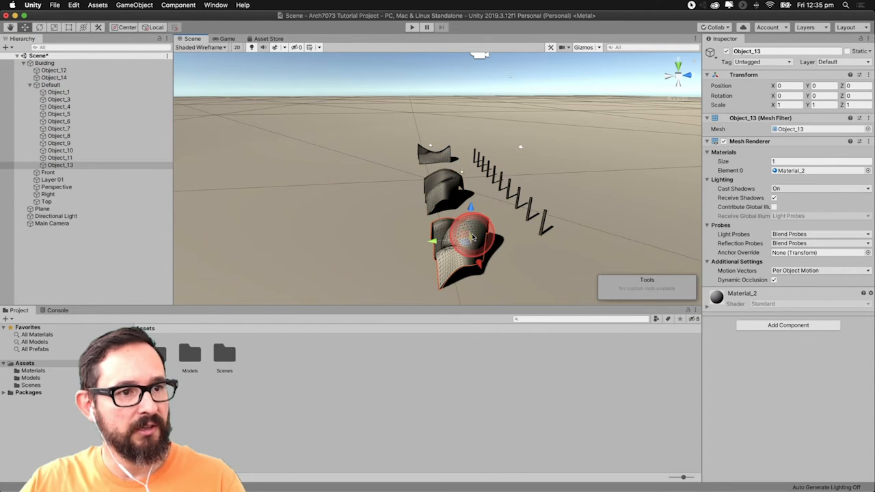
left_click(60, 165)
left_click_drag(59, 151, 51, 86)
left_click_drag(52, 81, 55, 83)
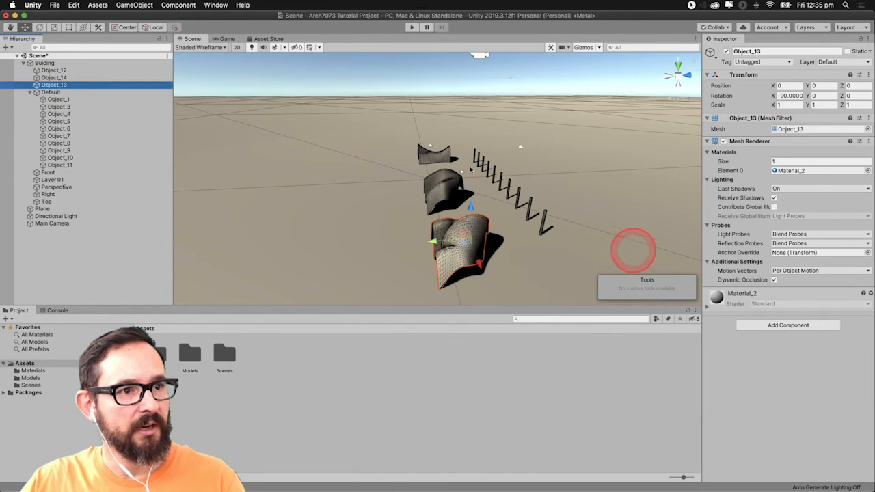
Step: Rename the Default group to Columns and collapse it in the hierarchy
left_click(52, 92)
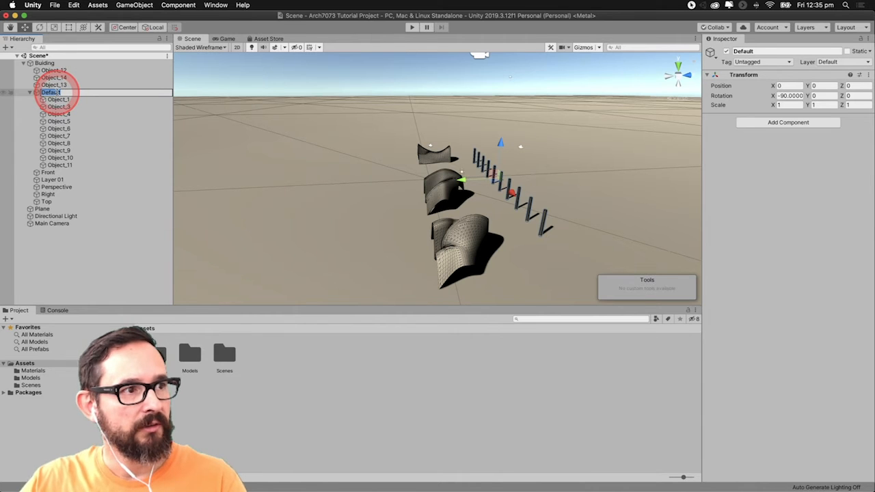
type("Col")
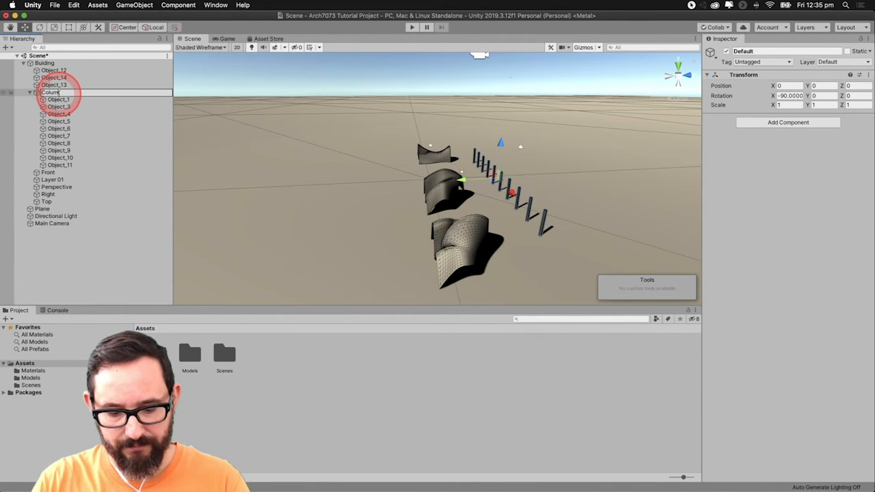
type("umns")
left_click(117, 223)
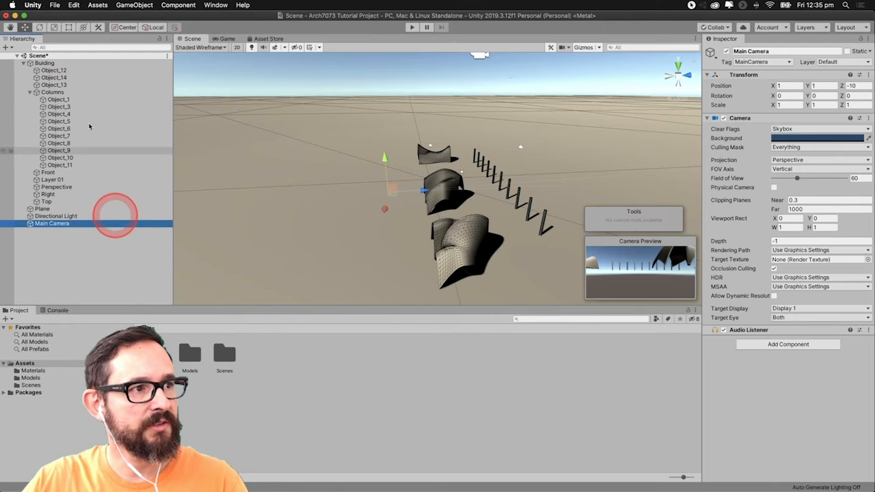
left_click(29, 91)
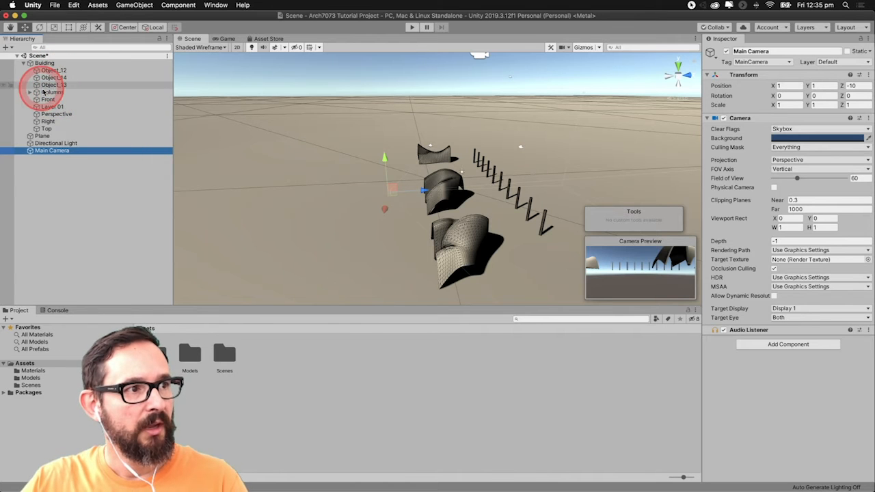
Step: Check the scene's layer list, and delete the empty Layer 01 group from Buiding
left_click(53, 92)
left_click(49, 99)
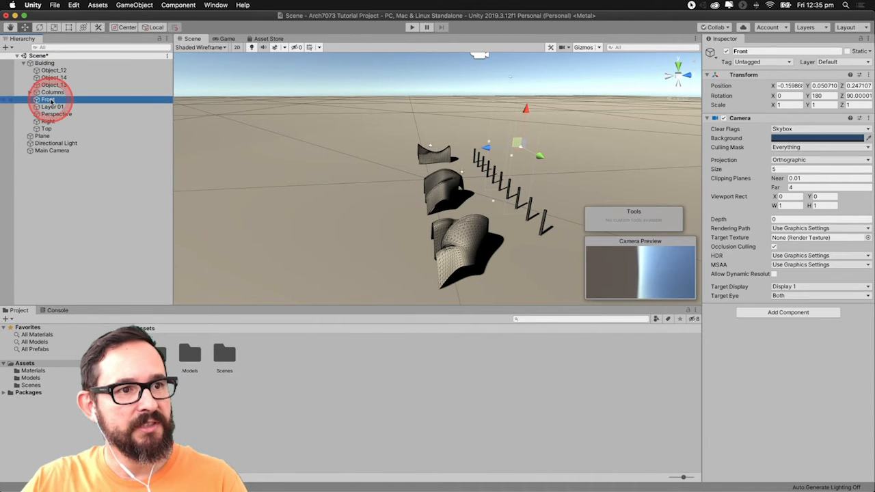
left_click(52, 107)
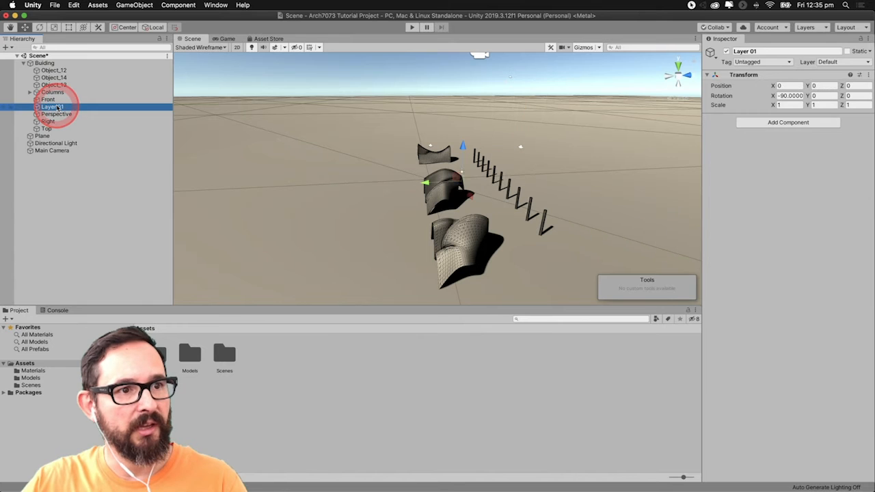
left_click(59, 107)
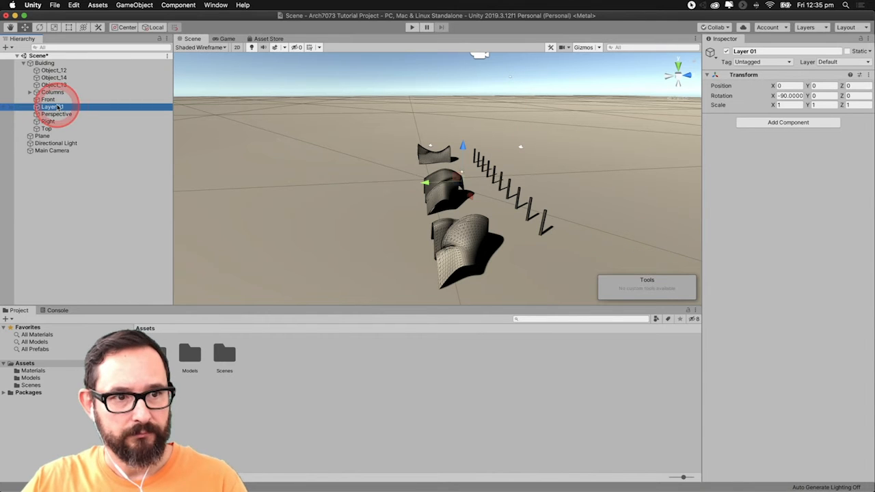
left_click(761, 6)
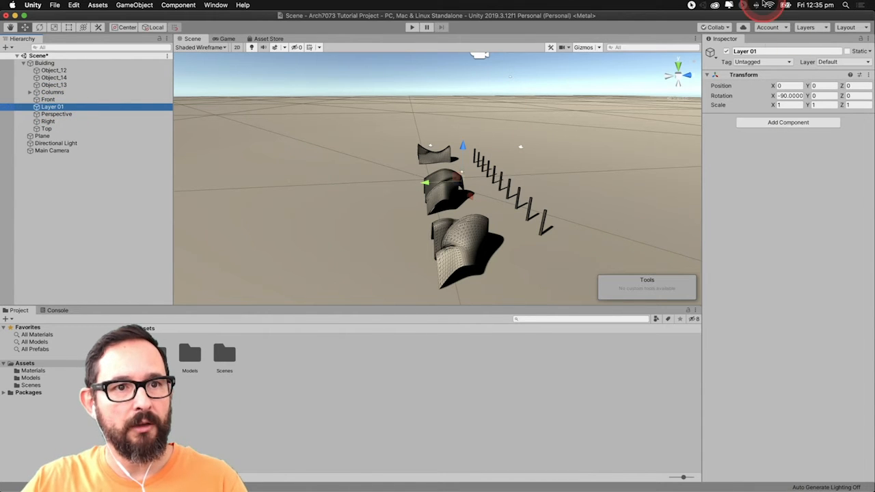
left_click(806, 28)
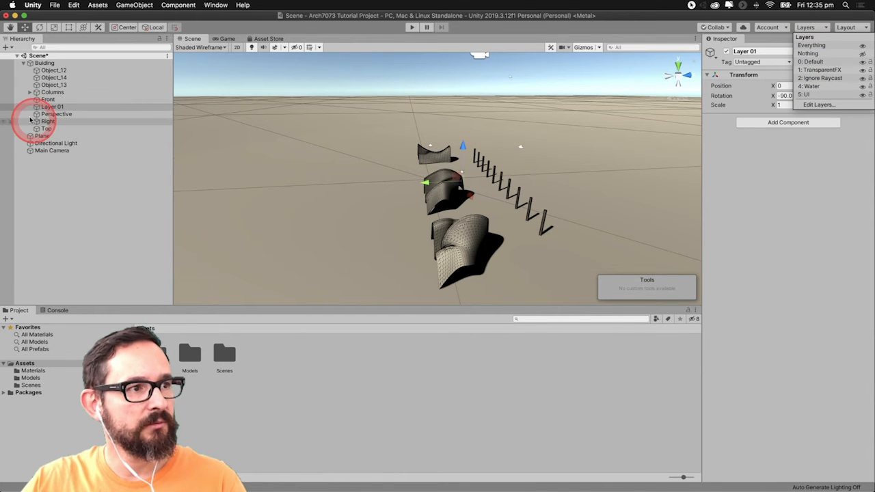
left_click(48, 107)
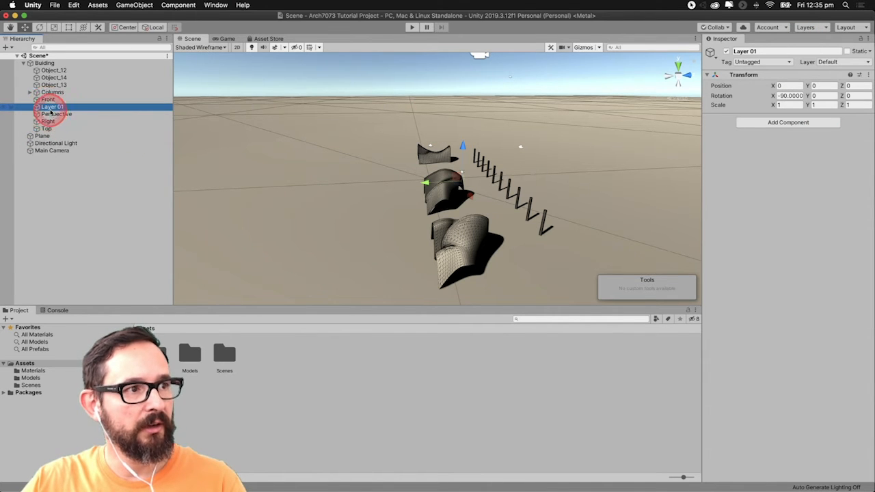
right_click(48, 108)
left_click(69, 154)
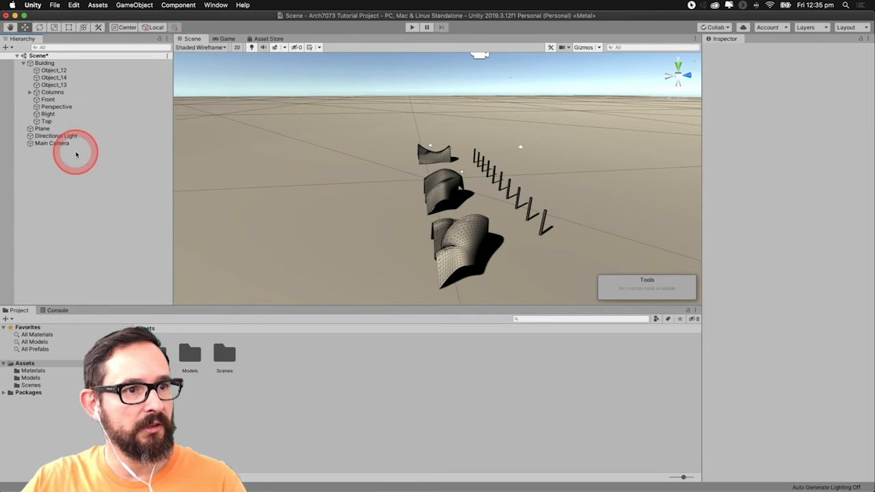
Step: Check the imported Front, Perspective, Right and Top cameras under Buiding and delete all four
left_click(47, 100)
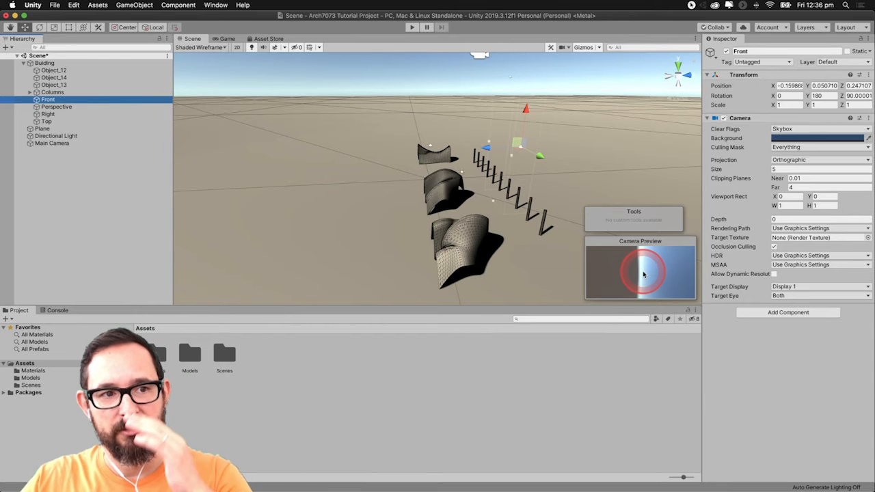
left_click(47, 107)
left_click(49, 114)
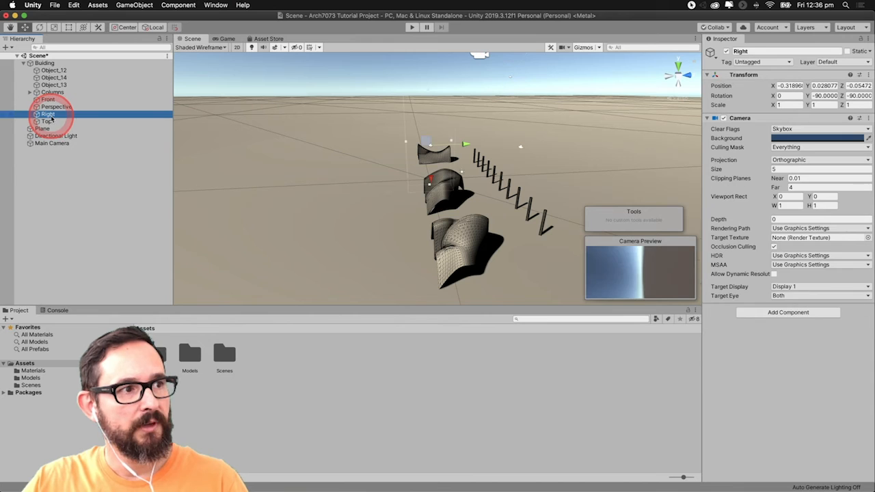
left_click(48, 121)
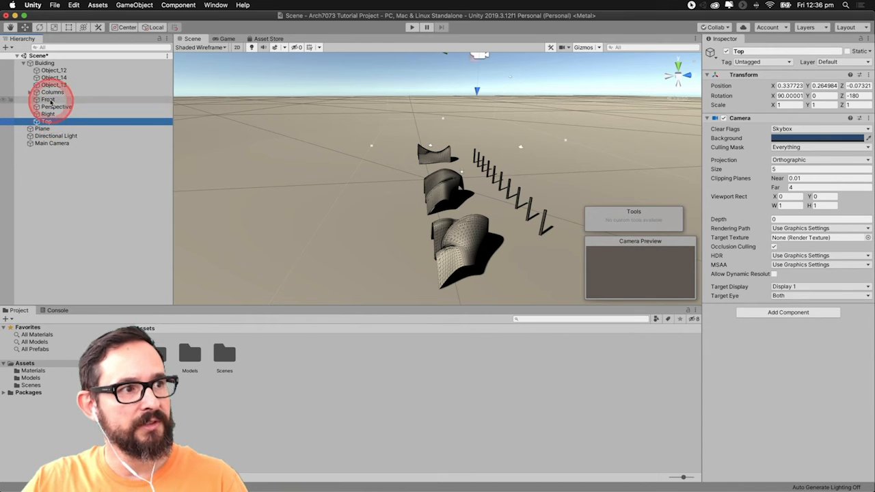
left_click(49, 99)
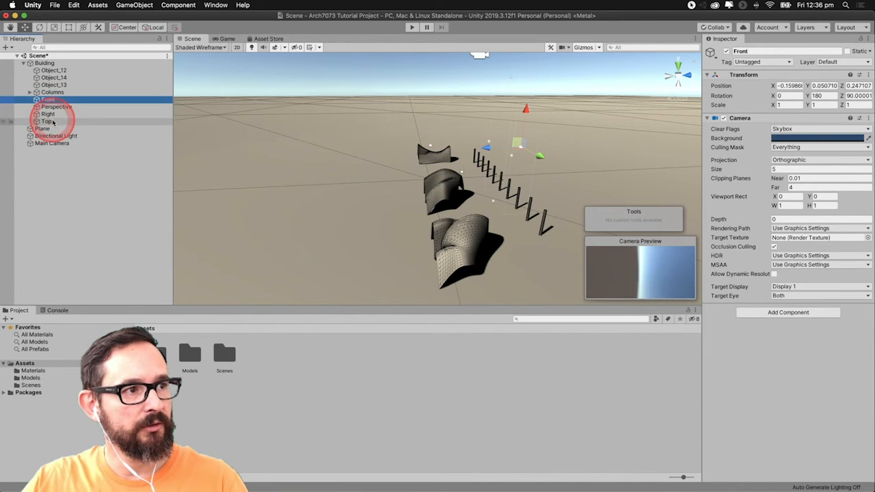
left_click(48, 122, "shift")
right_click(49, 118)
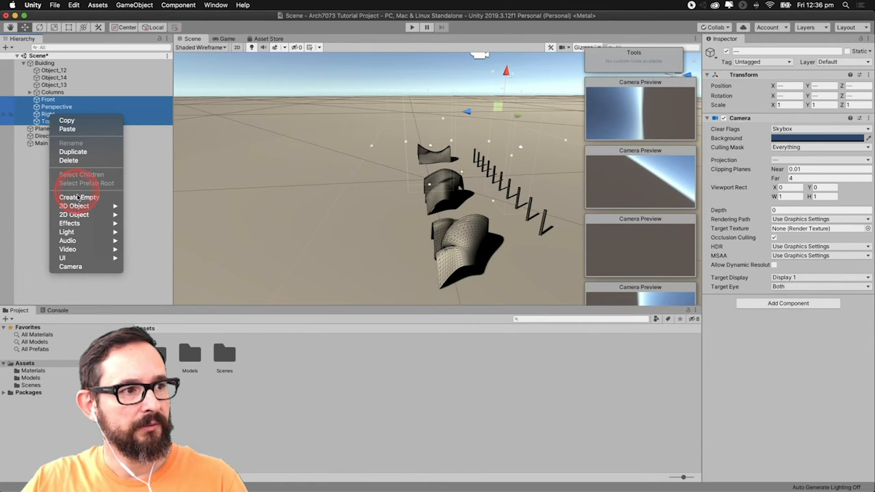
left_click(82, 161)
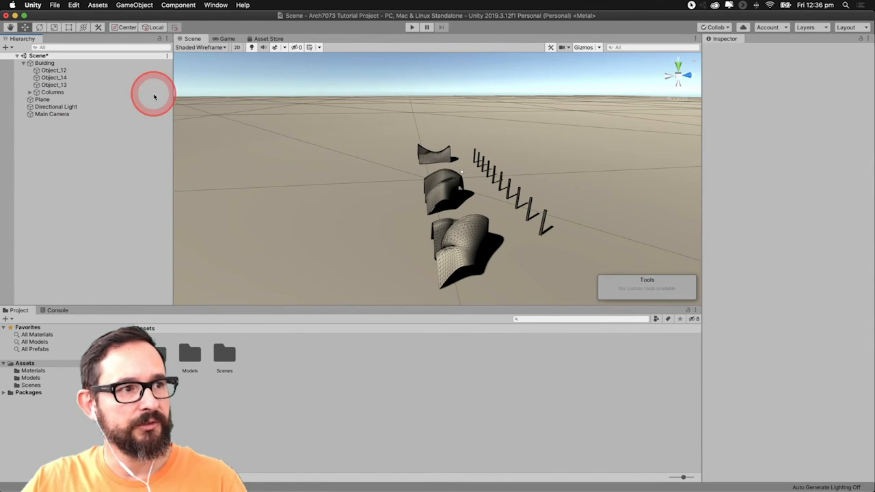
Step: Raise the Main Camera to a Y position of about 4.23 and collapse the Buiding group
left_click(51, 114)
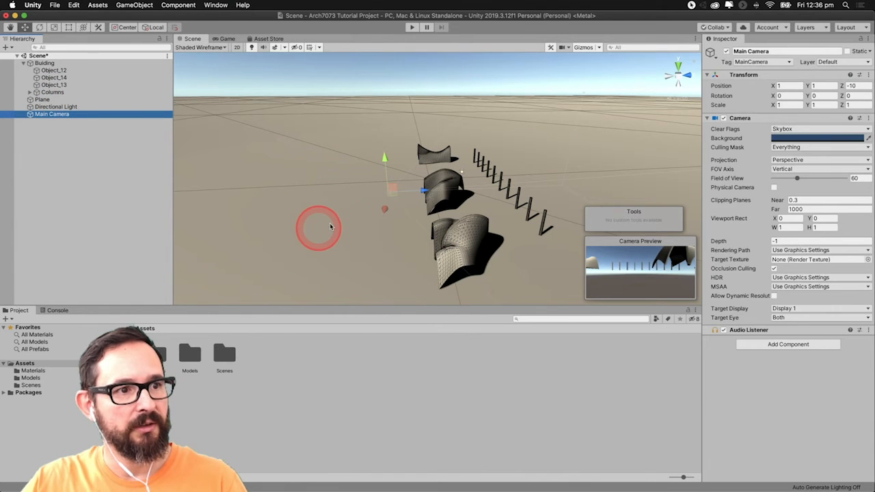
left_click_drag(384, 158, 385, 137)
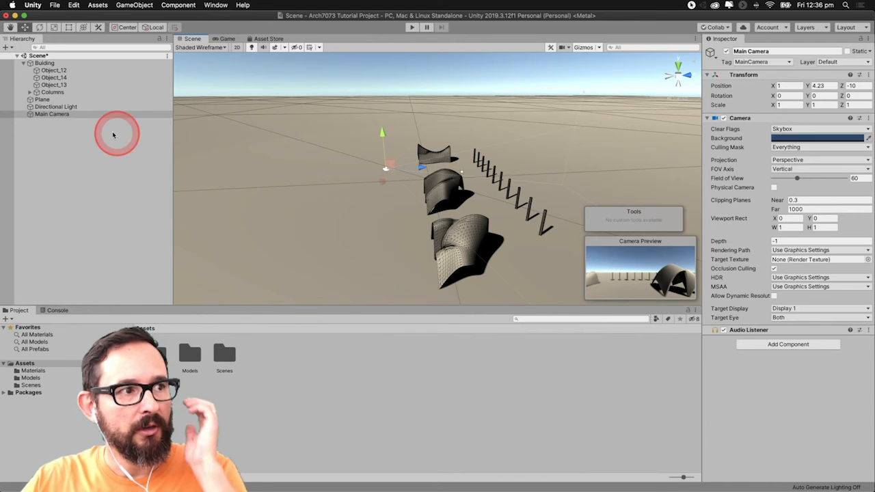
left_click(23, 63)
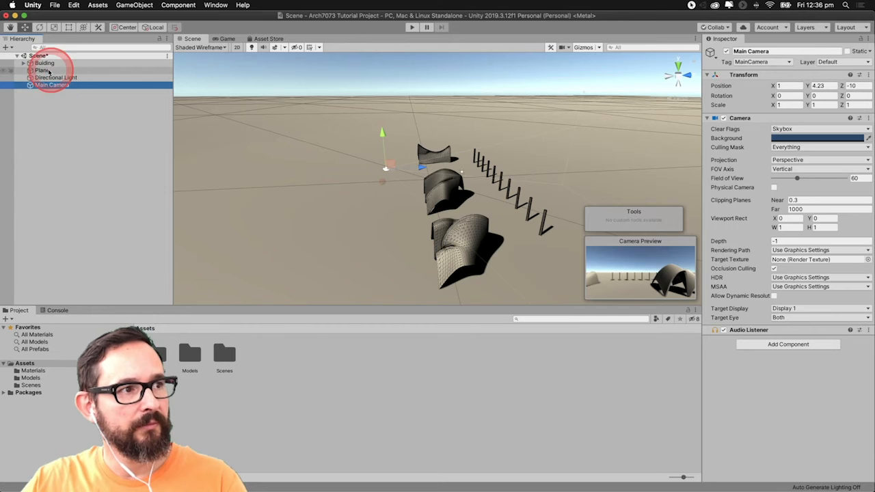
Step: Create an empty game object at the top level of the scene and name it Background
right_click(59, 106)
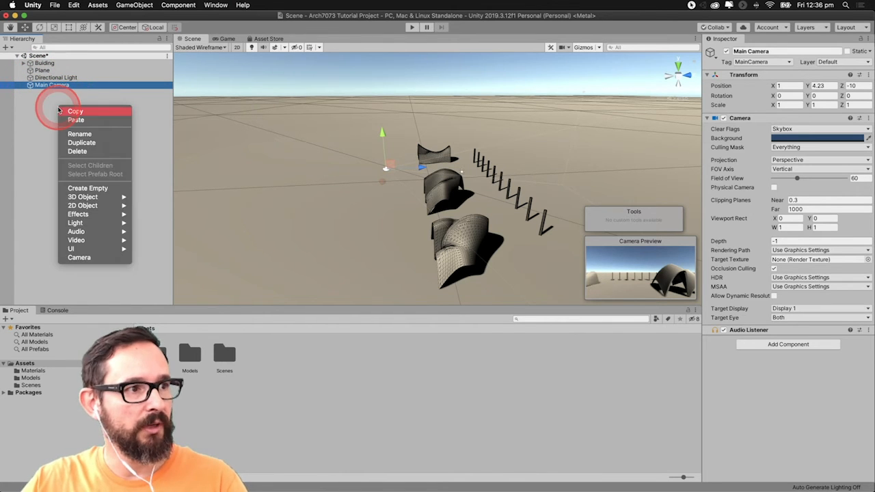
left_click(88, 190)
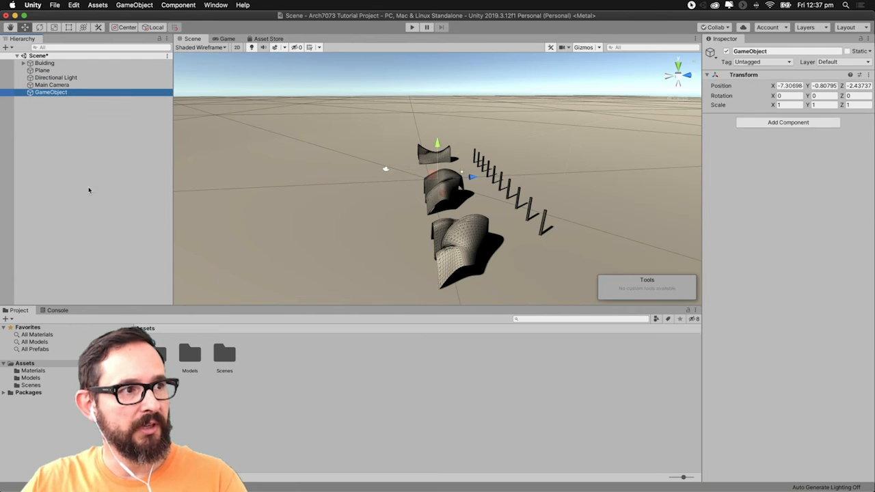
left_click(50, 94)
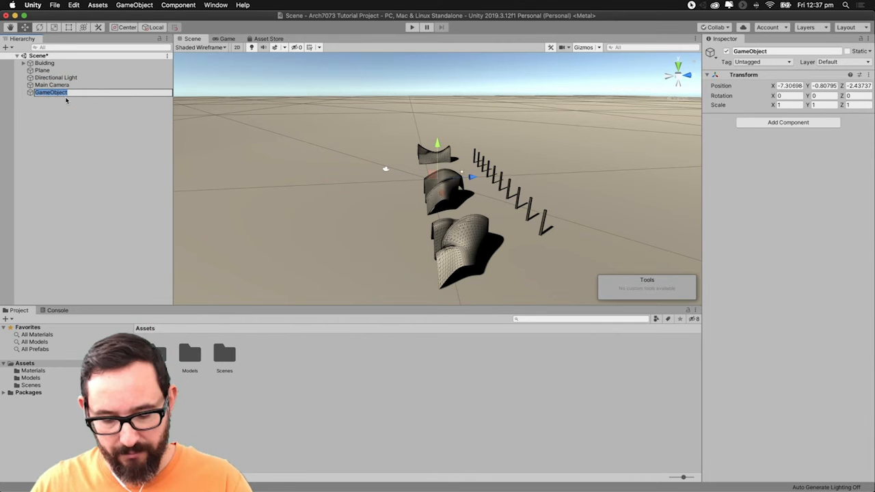
type("Bal")
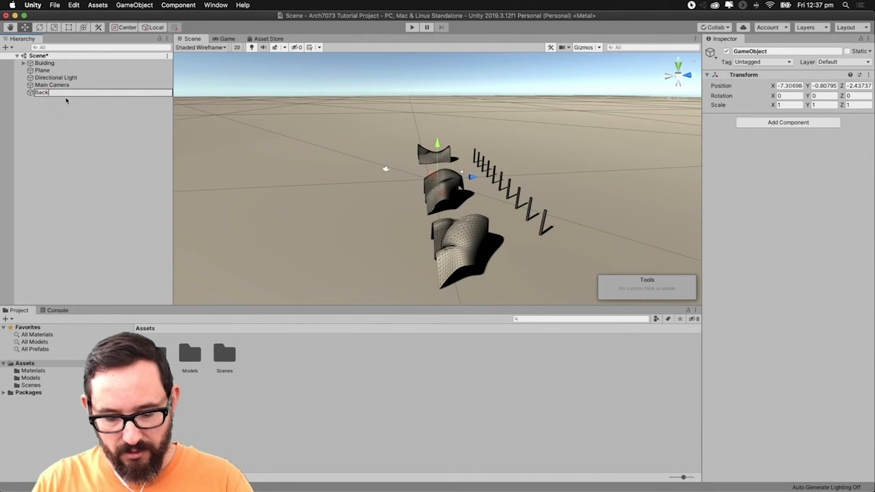
type("kground")
left_click(65, 101)
left_click(50, 136)
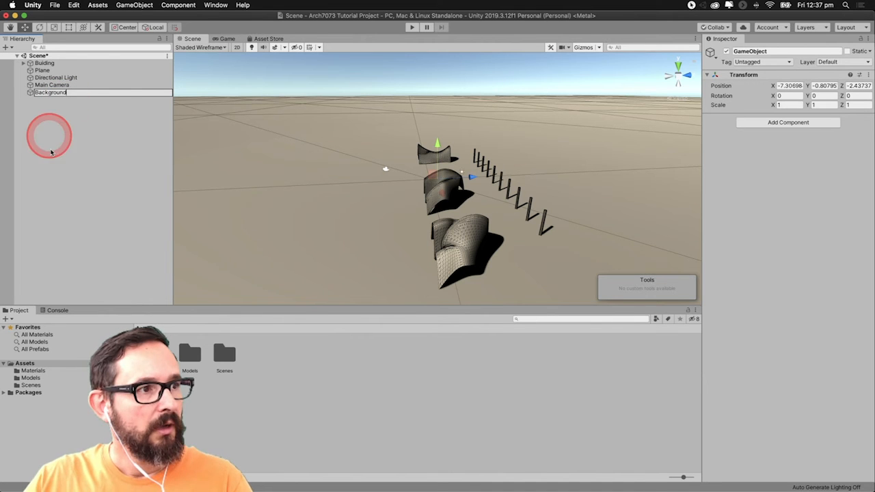
left_click(51, 154)
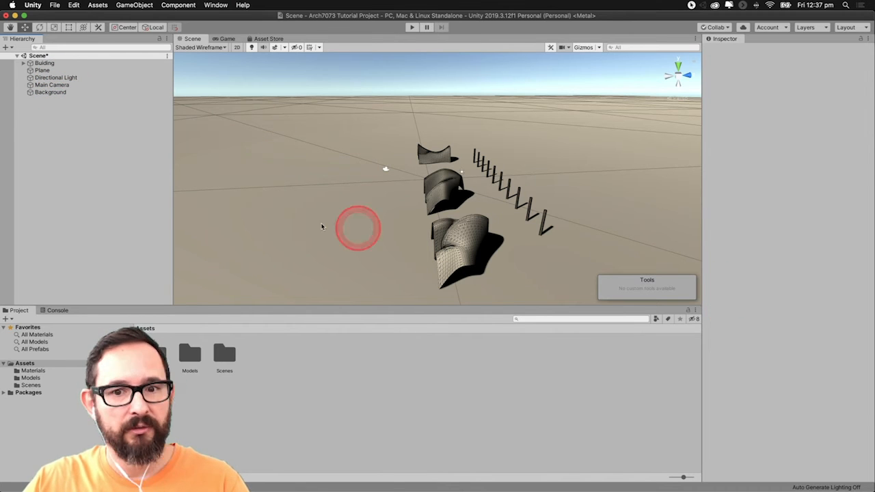
Step: Move the Plane, Directional Light and Main Camera into the Background group, and collapse it
left_click(39, 70)
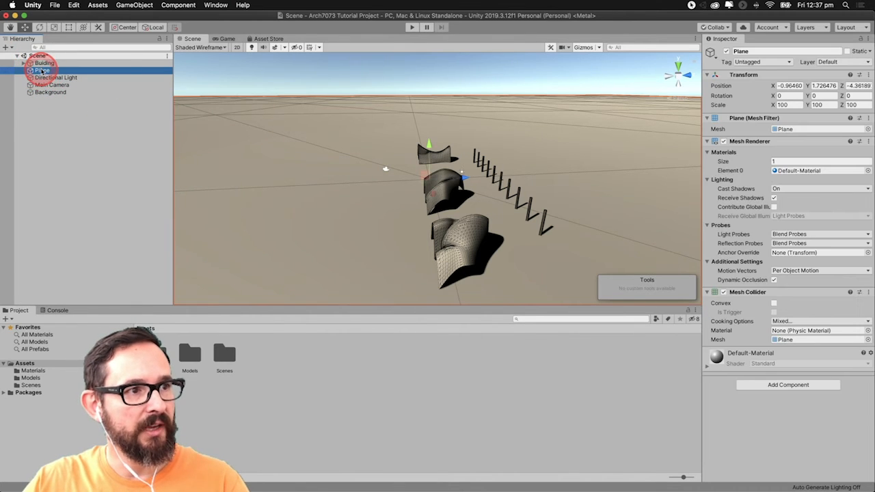
left_click_drag(48, 91, 48, 92)
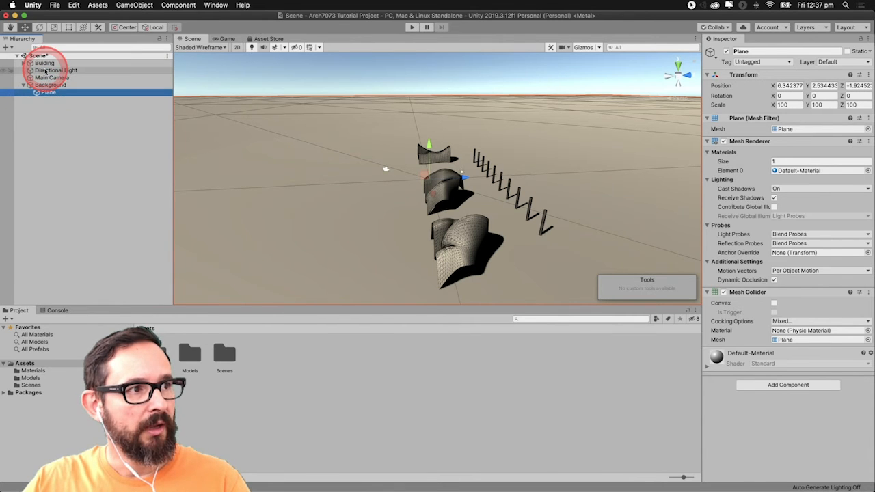
left_click(47, 70)
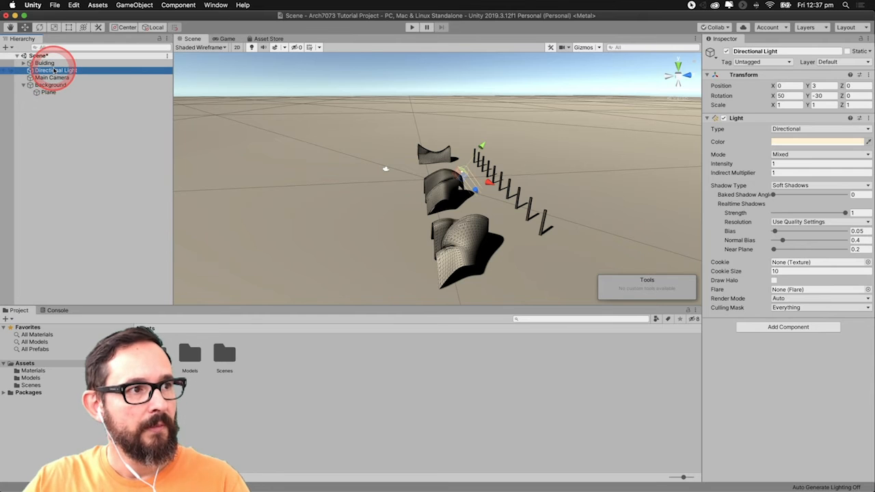
left_click_drag(54, 72, 49, 89)
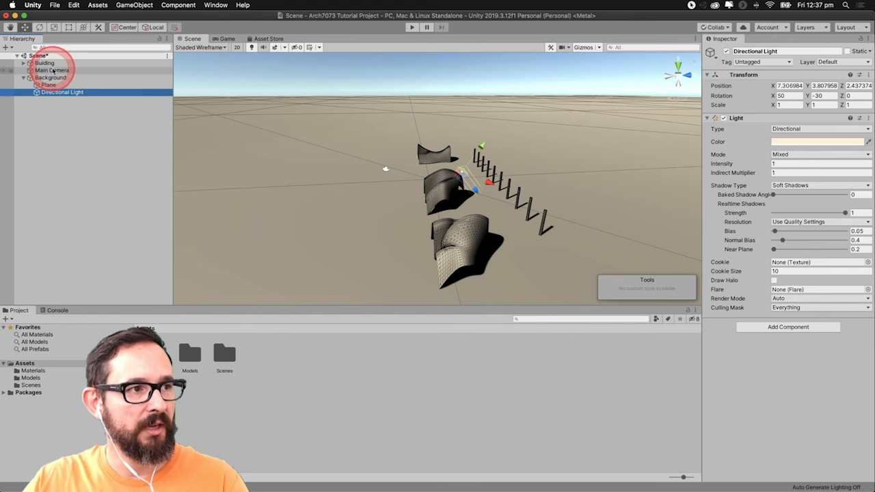
left_click(56, 71)
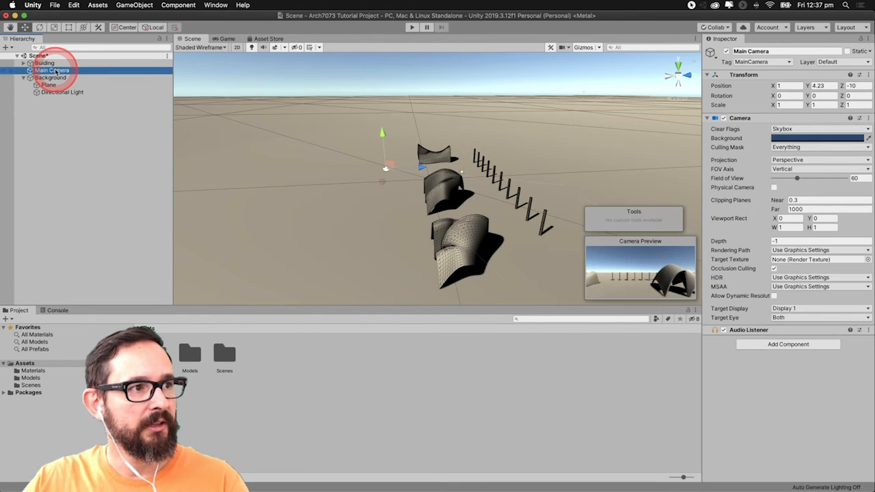
left_click_drag(52, 81, 55, 80)
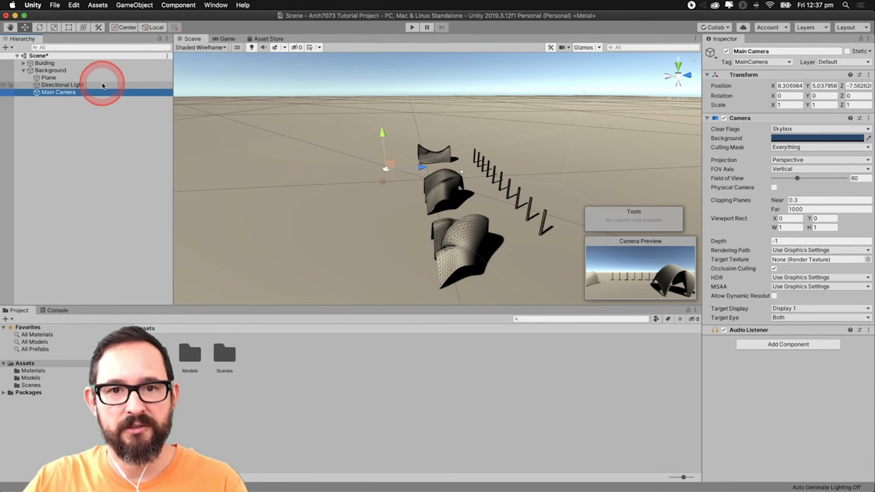
left_click(24, 71)
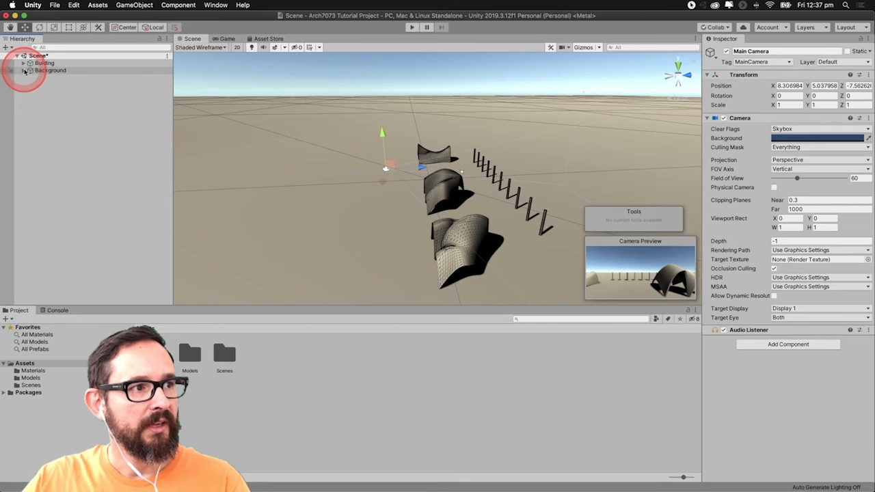
Step: Create an empty game object at the top level of the scene and name it Camera
left_click(41, 63)
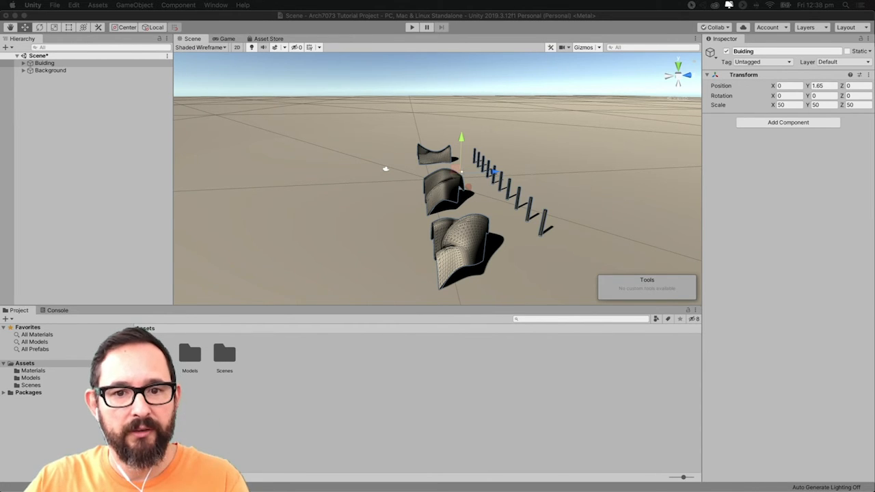
left_click(47, 98)
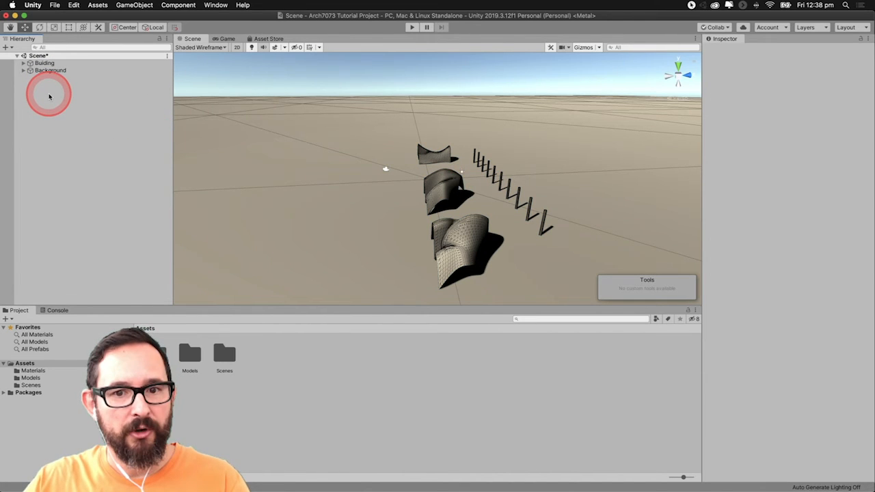
right_click(50, 96)
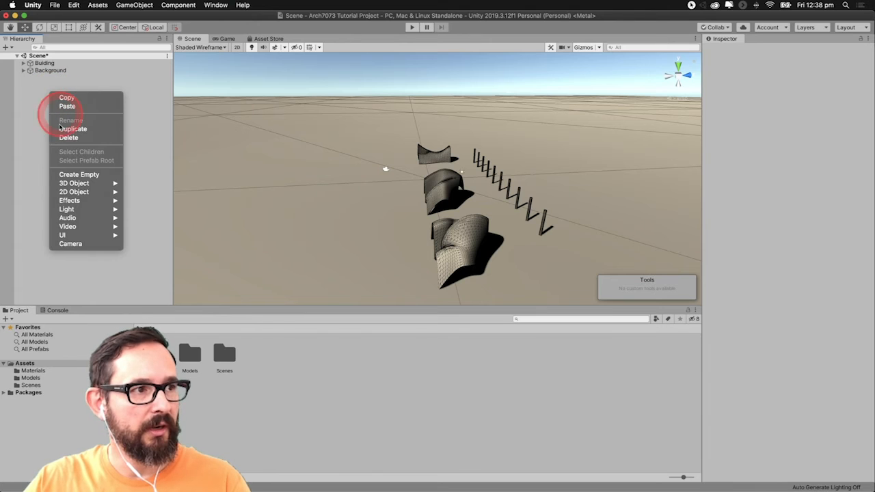
left_click(79, 174)
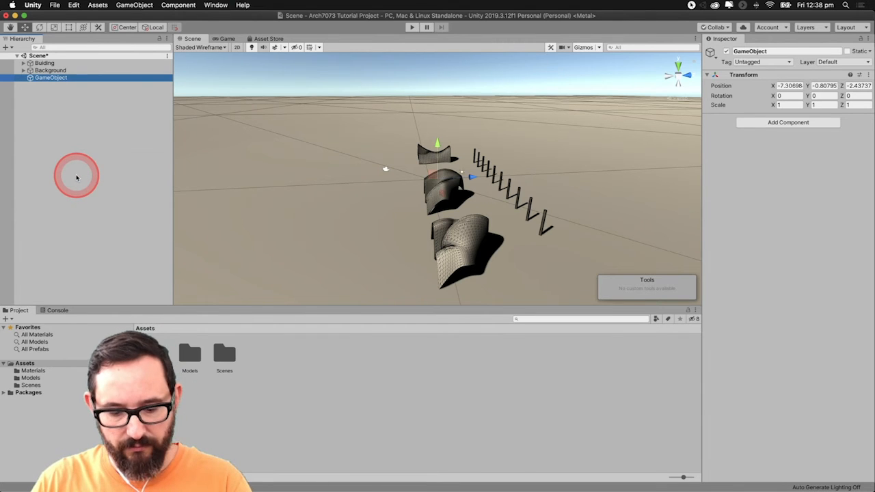
left_click(55, 78)
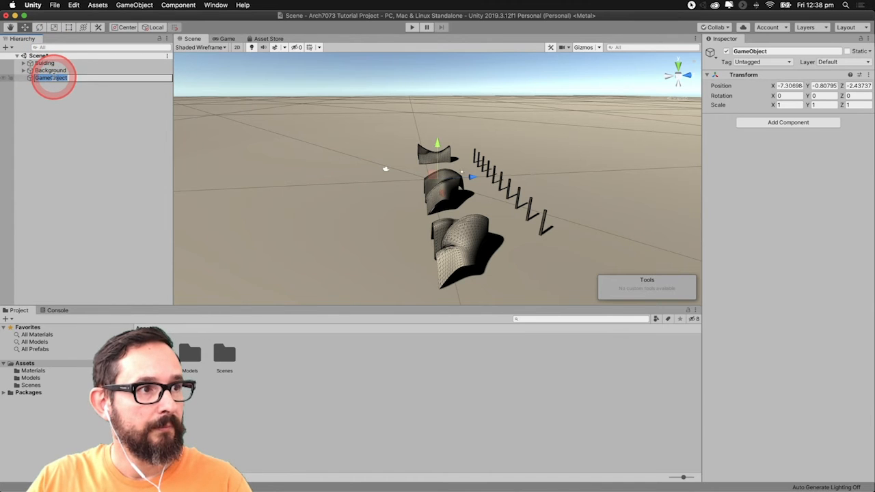
type("Camera")
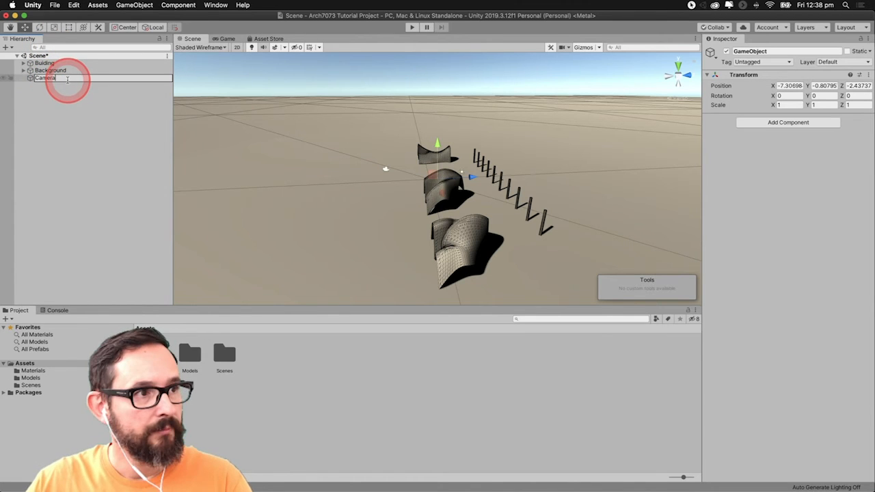
left_click(67, 96)
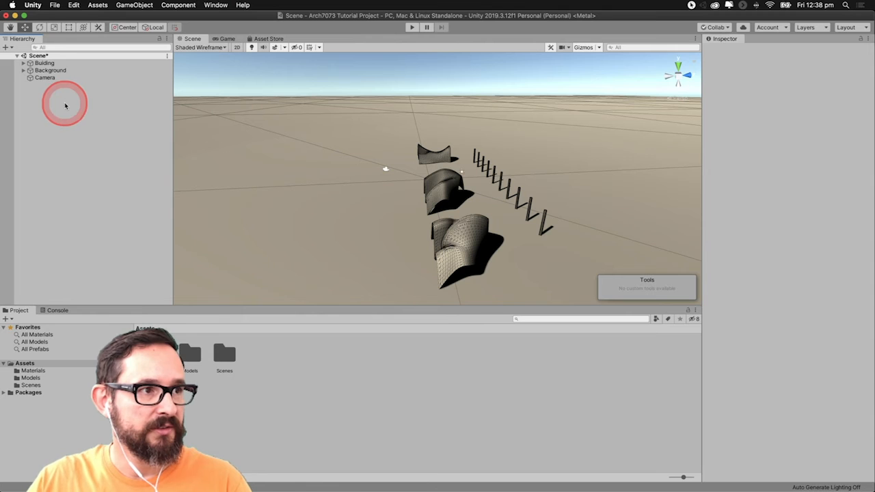
Step: Add another empty game object at the scene's top level and name it Effects
right_click(66, 104)
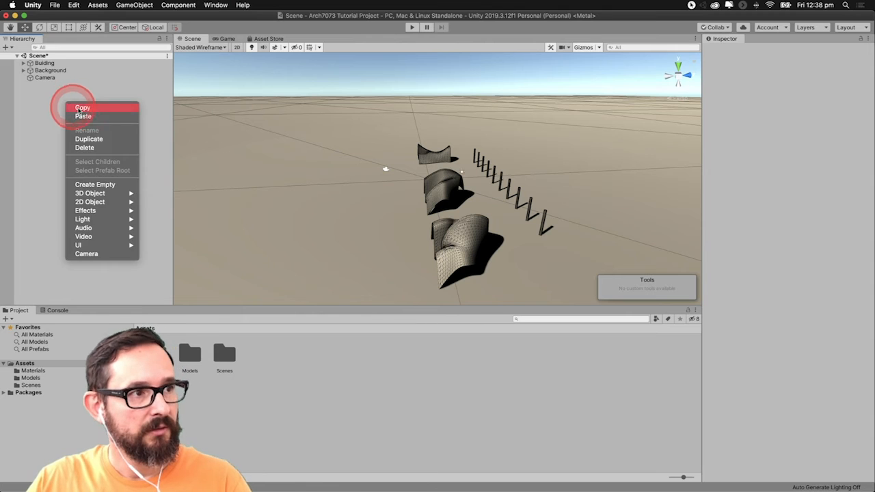
left_click(90, 186)
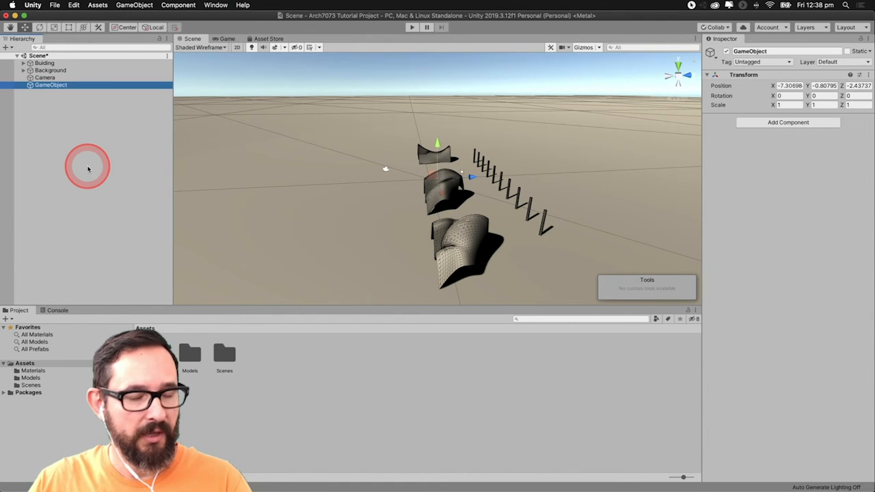
left_click(55, 86)
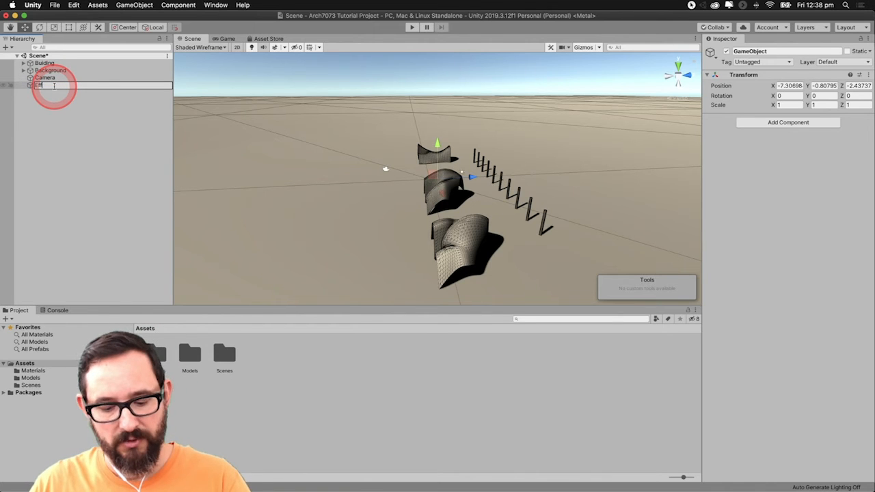
left_click(65, 179)
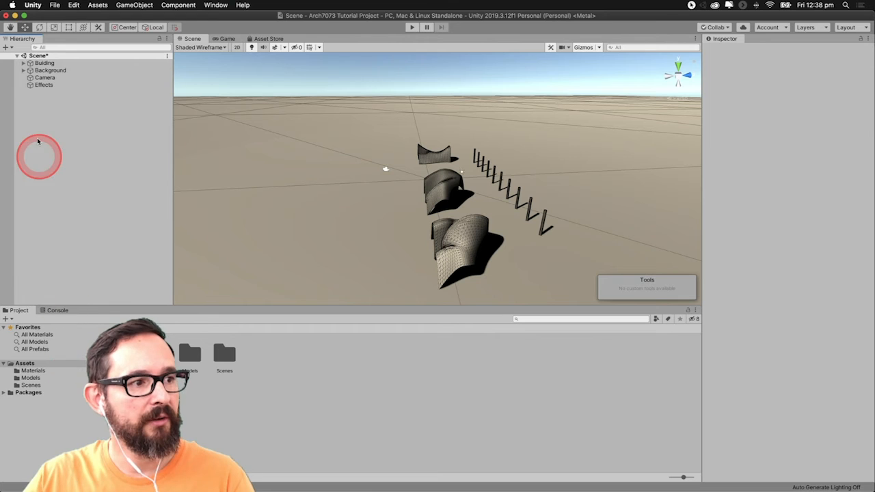
Step: Review the Camera and Effects objects and the contents of the Background and Buiding groups
left_click(44, 78)
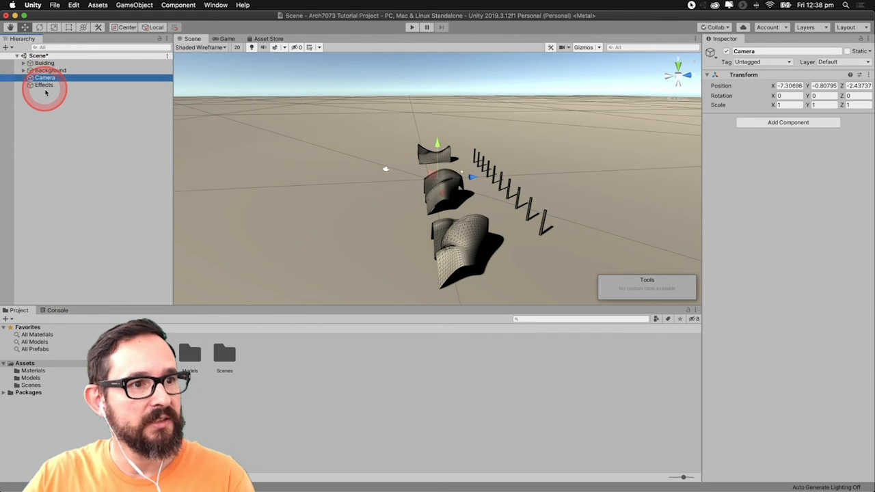
left_click(43, 85)
left_click(23, 71)
left_click(23, 71)
left_click(23, 63)
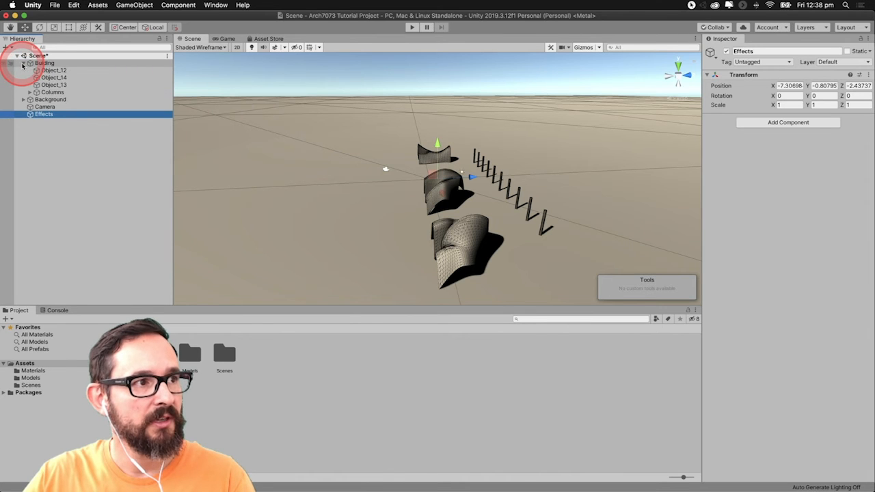
left_click(23, 62)
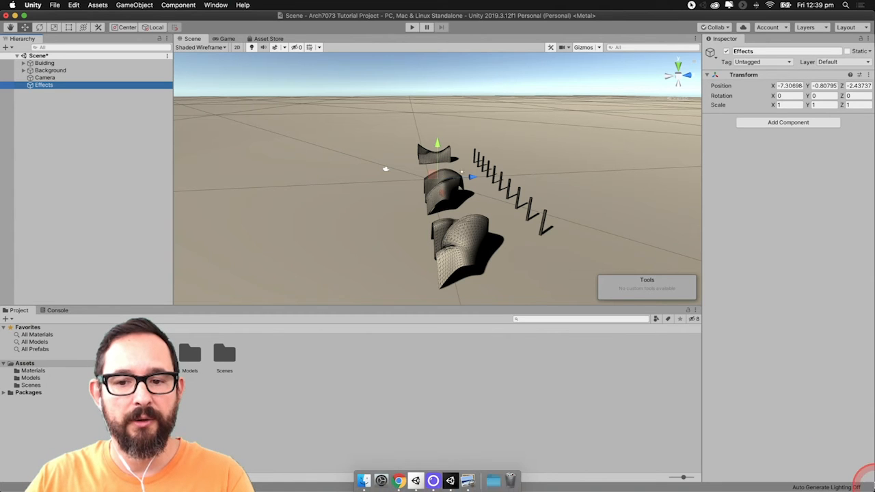
Step: Open the Asset Store inside the editor and browse its top picks down to the art packs
left_click(240, 30)
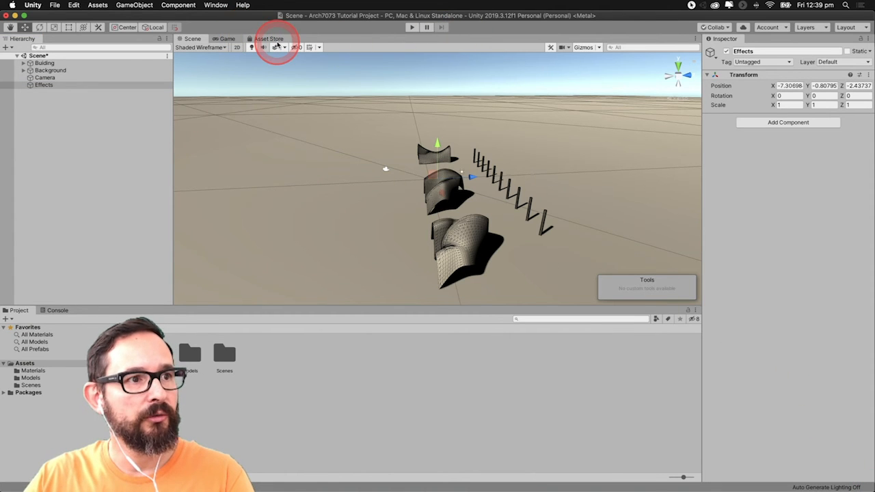
left_click(274, 40)
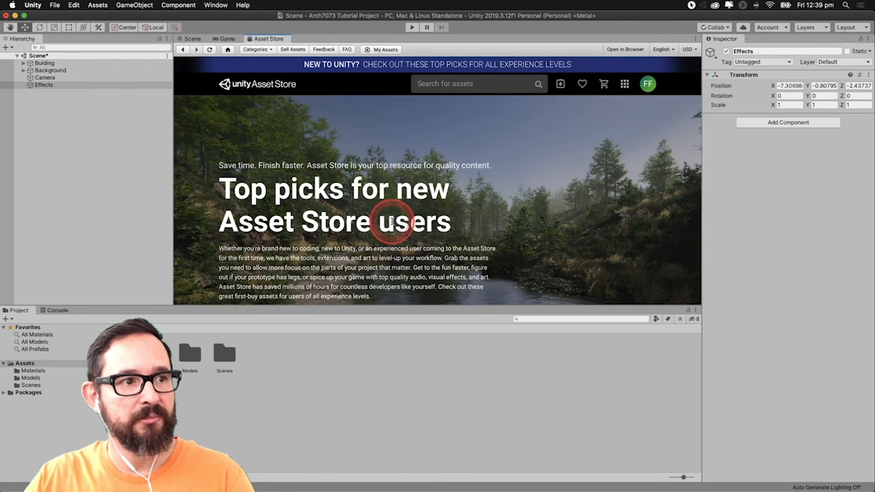
scroll(392, 220, "down", 3)
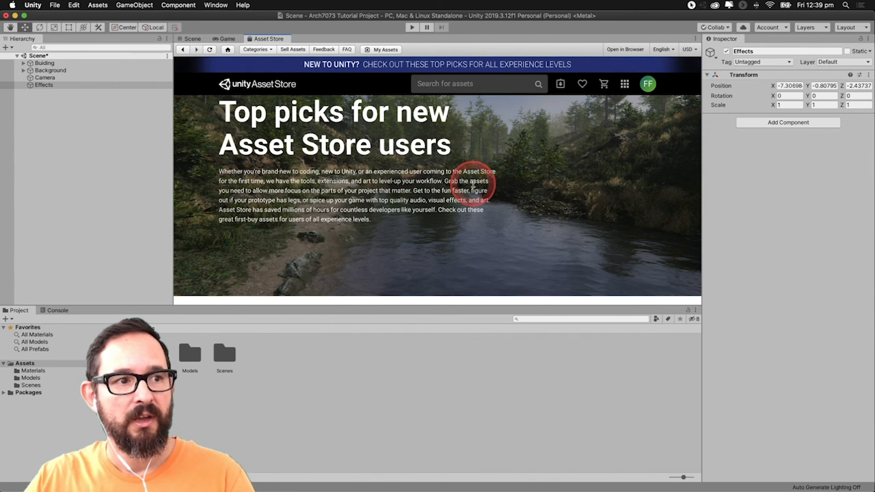
scroll(524, 186, "down", 15)
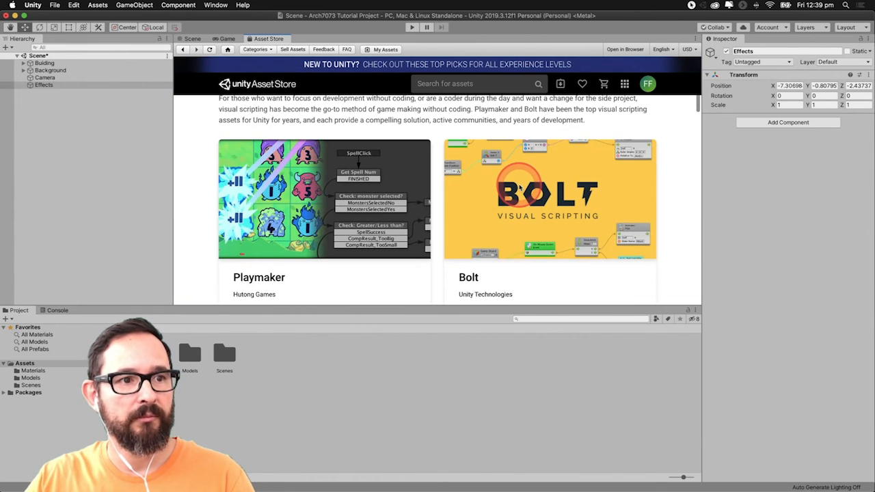
scroll(521, 189, "down", 12)
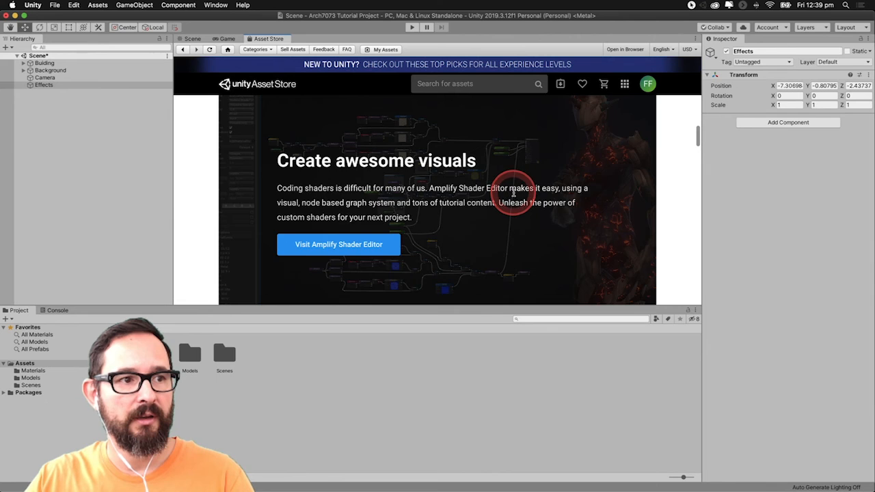
scroll(514, 196, "down", 15)
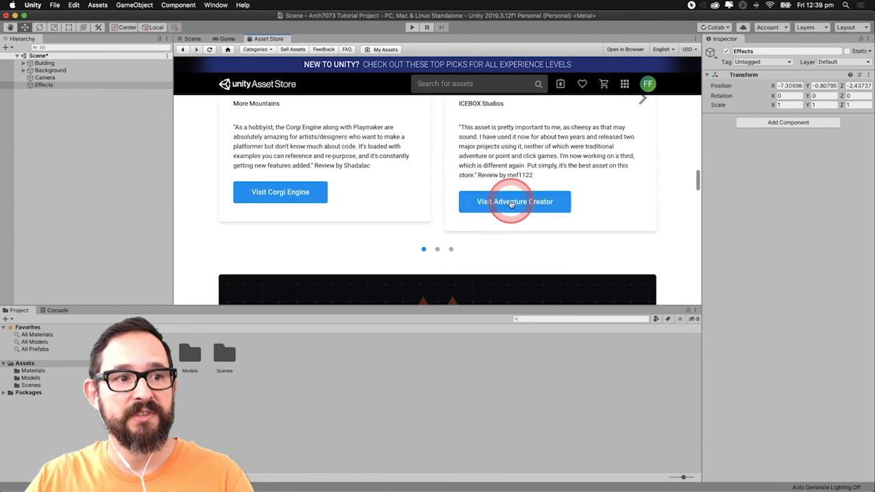
scroll(510, 201, "down", 15)
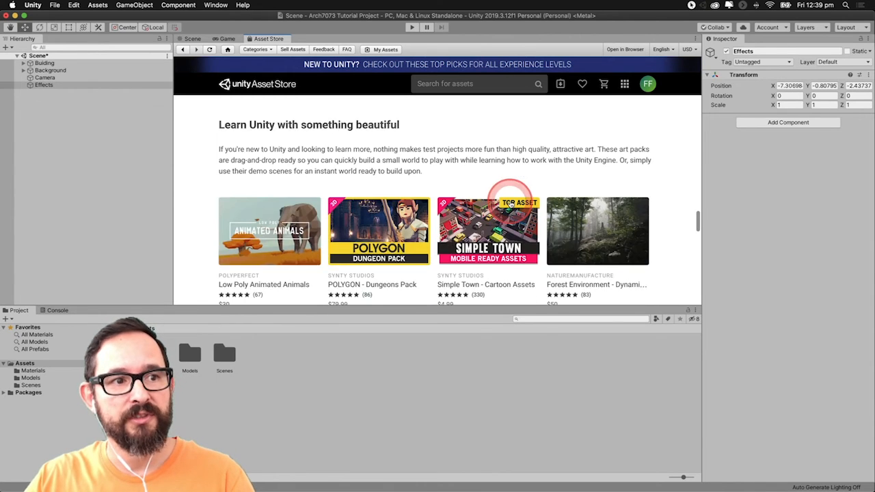
scroll(509, 203, "down", 3)
scroll(509, 203, "down", 3)
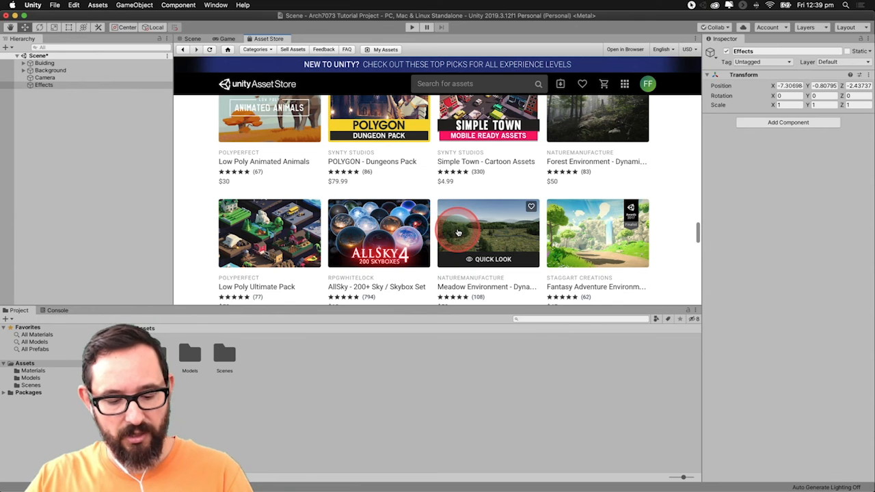
Step: Switch to Chrome to open the Unity Asset Store website and sign in, and return to the Unity editor
key("super+Tab")
left_click(532, 247)
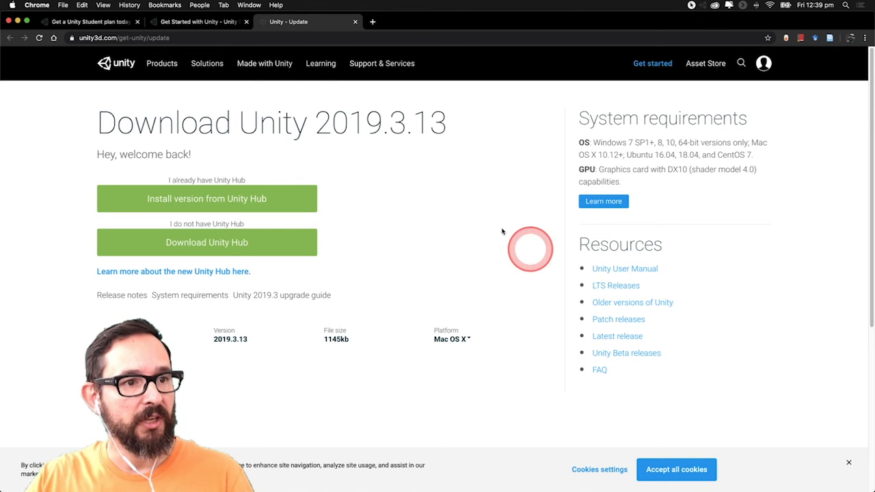
left_click(707, 65)
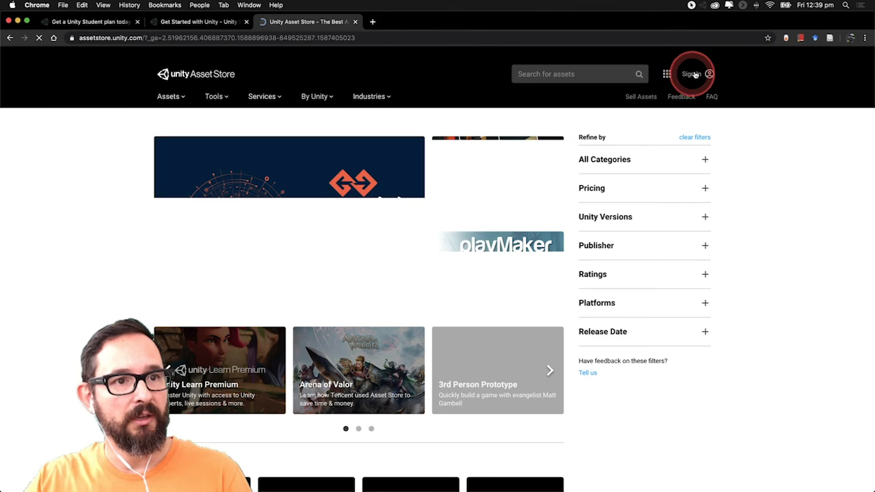
left_click(700, 76)
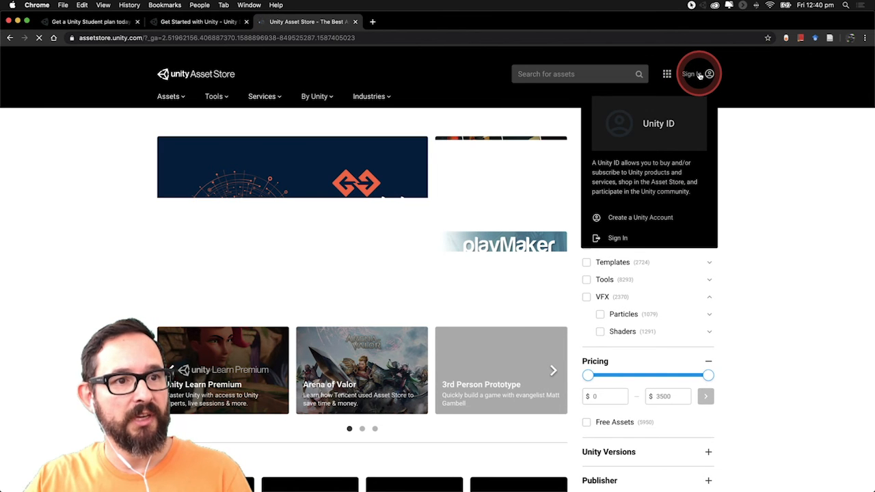
left_click(614, 235)
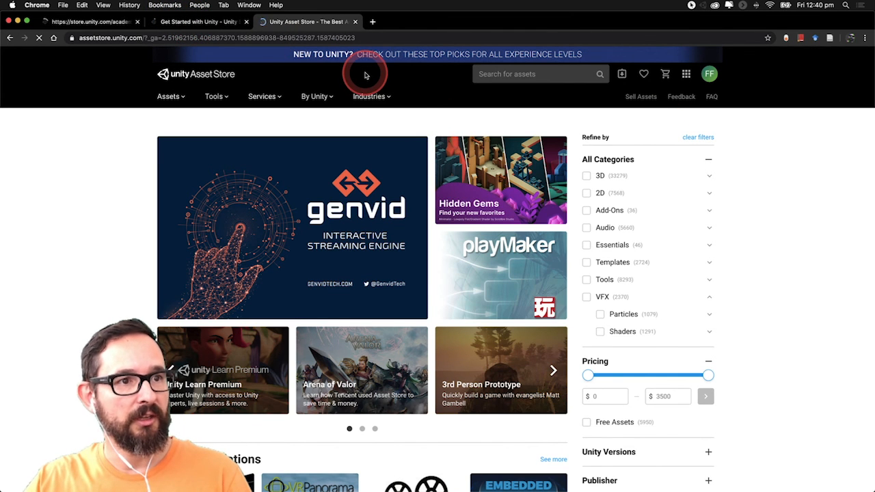
key("super+Tab")
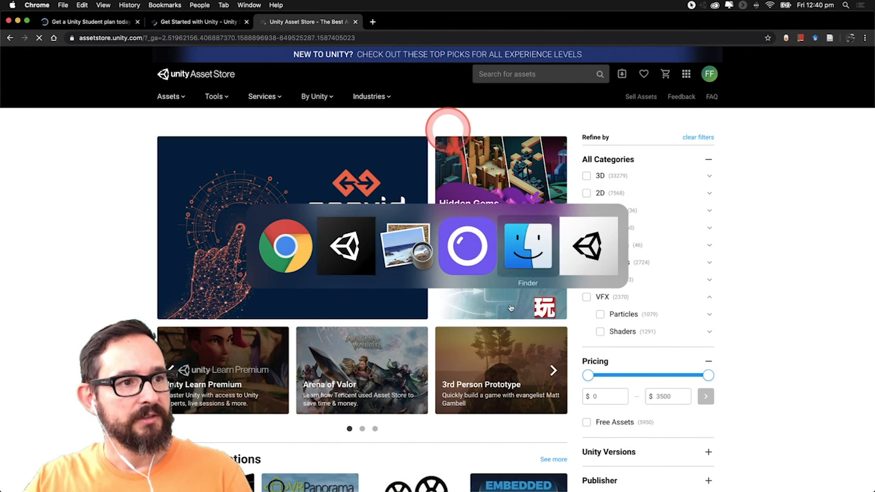
left_click(346, 246)
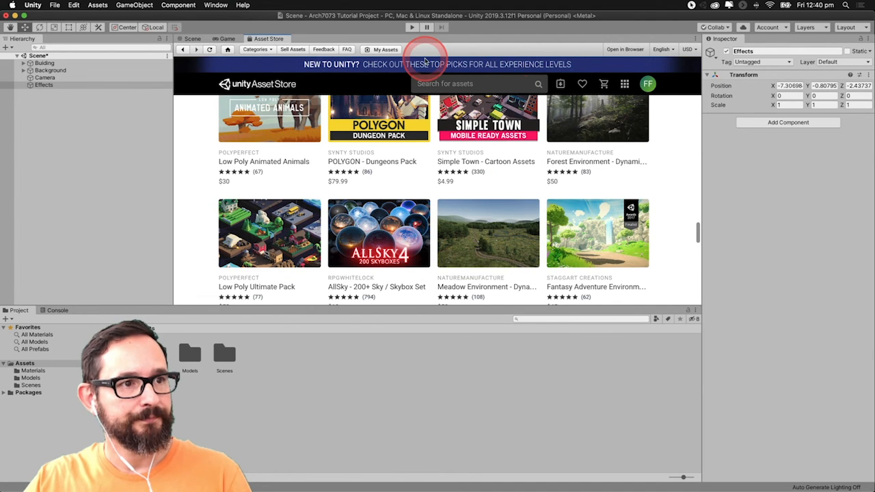
left_click(449, 84)
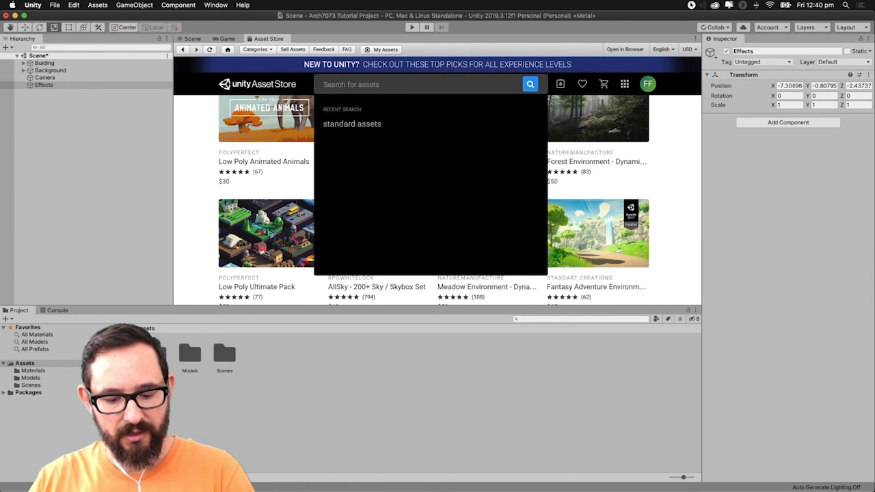
type("st")
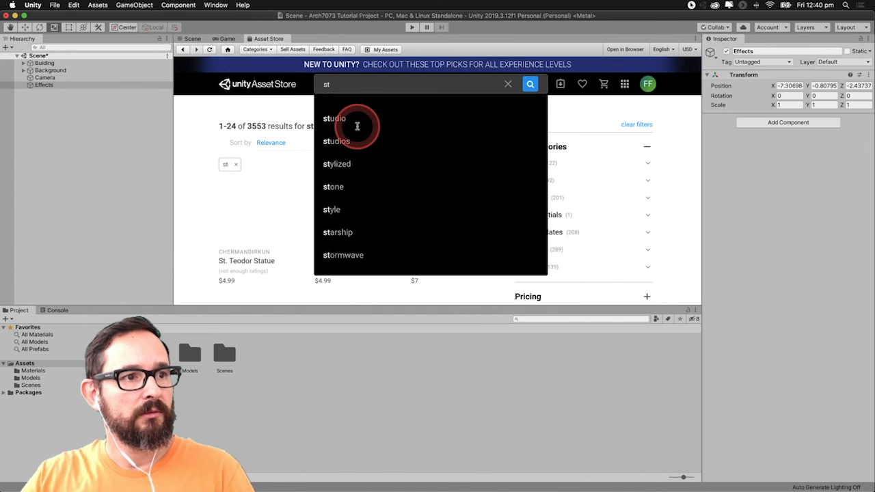
left_click(356, 126)
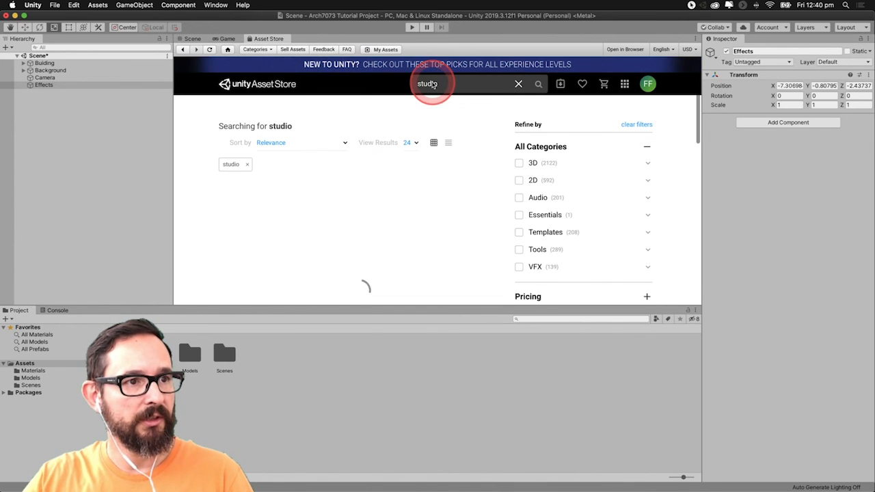
left_click(519, 83)
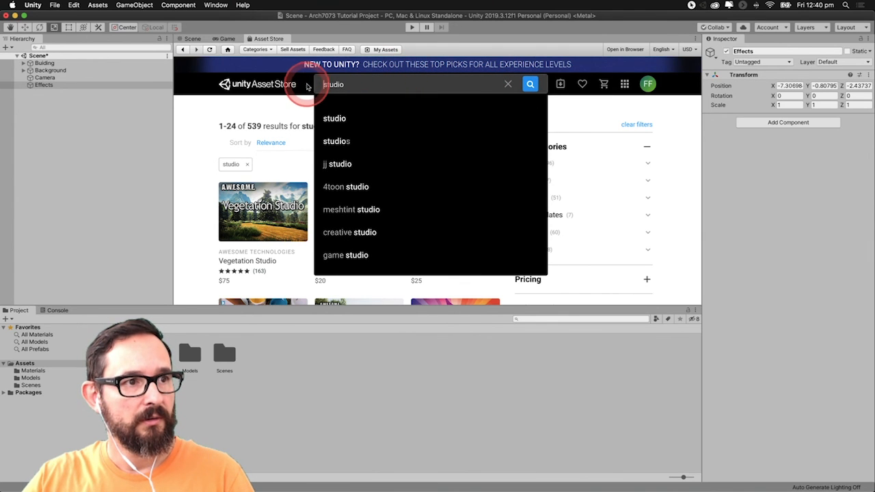
Step: Replace the store's search term with "standard assets" and run the search
left_click(339, 85)
left_click_drag(295, 86, 357, 81)
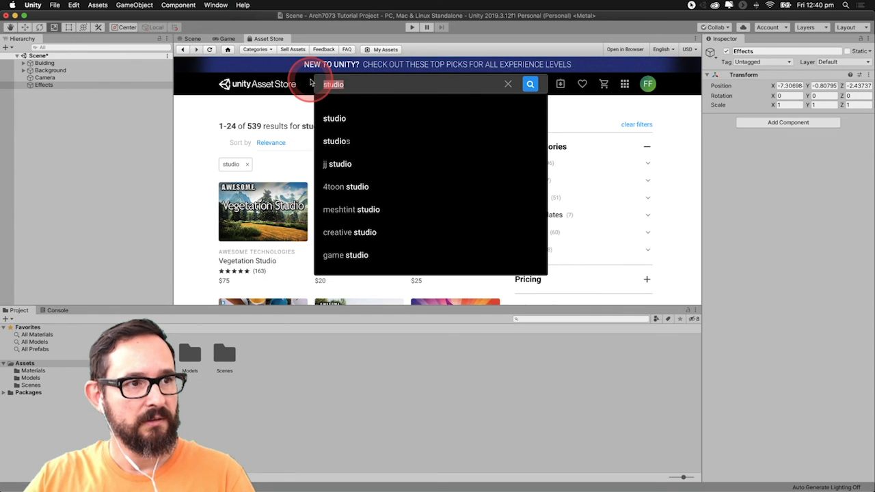
type("s")
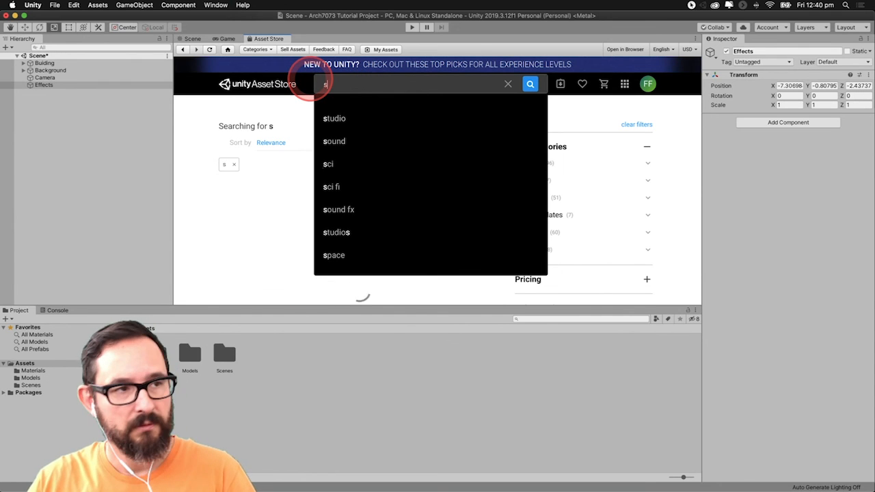
type("tand")
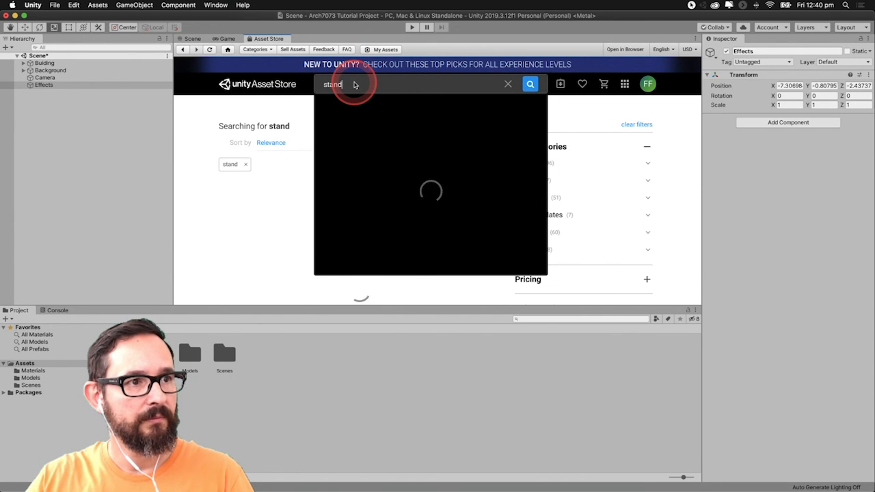
type("ard ass")
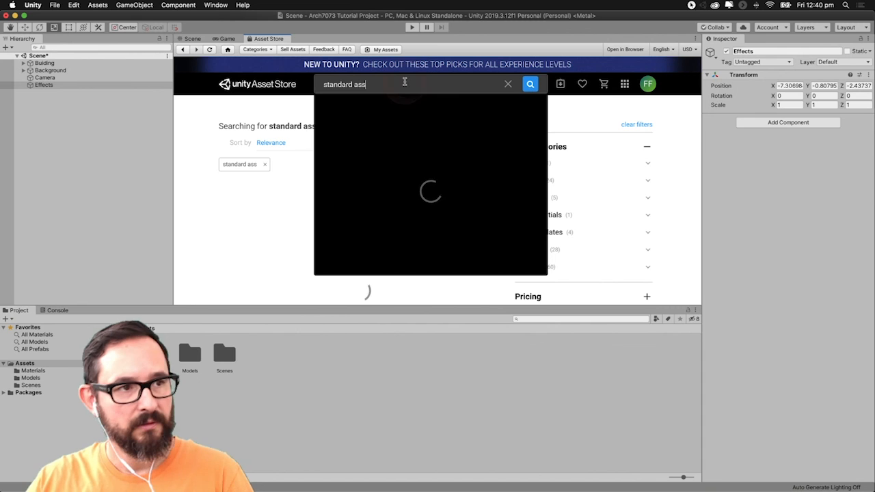
left_click(405, 83)
type("assets")
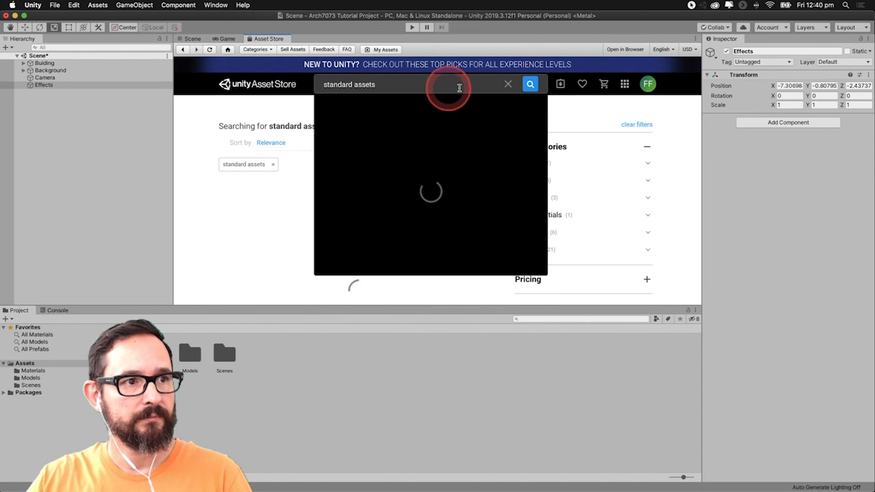
left_click(531, 85)
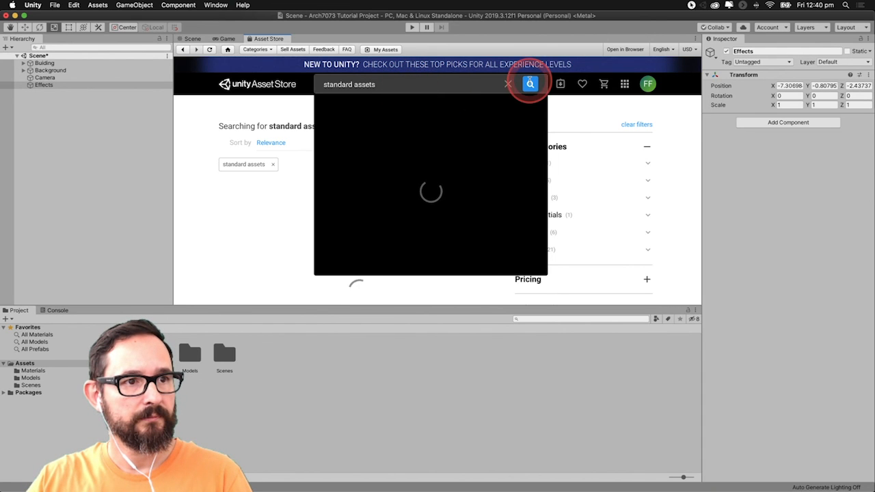
left_click(531, 85)
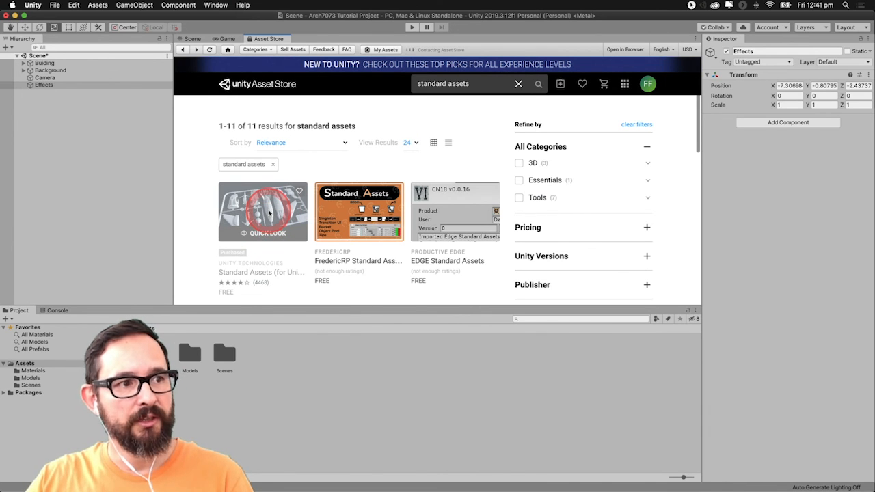
Step: Open the free Standard Assets (for Unity 2017.3) package by Unity Technologies and start its download
left_click(268, 214)
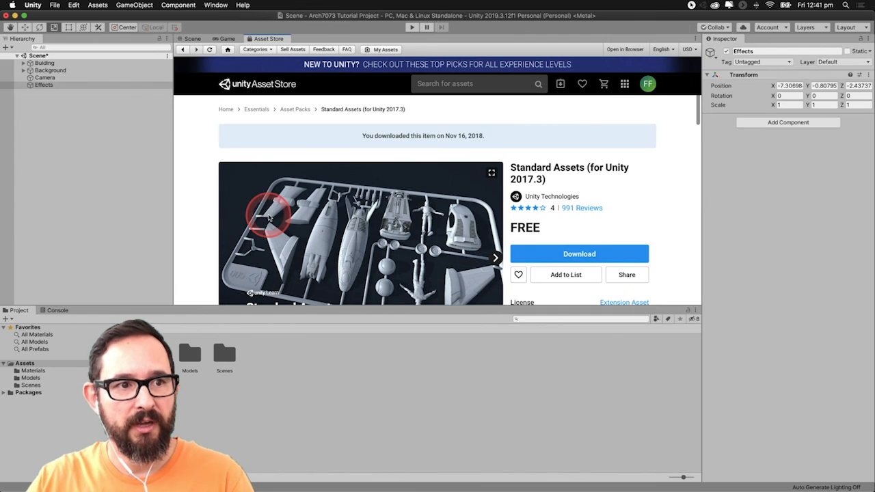
left_click_drag(692, 114, 692, 136)
left_click(595, 162)
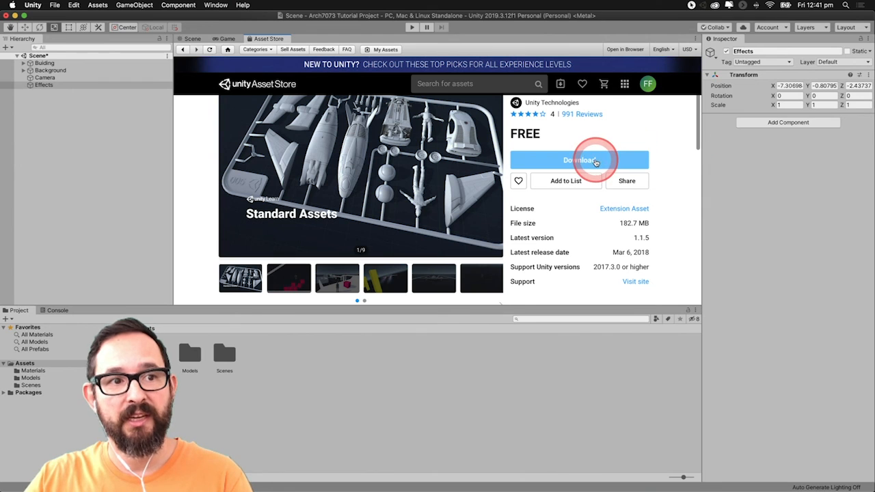